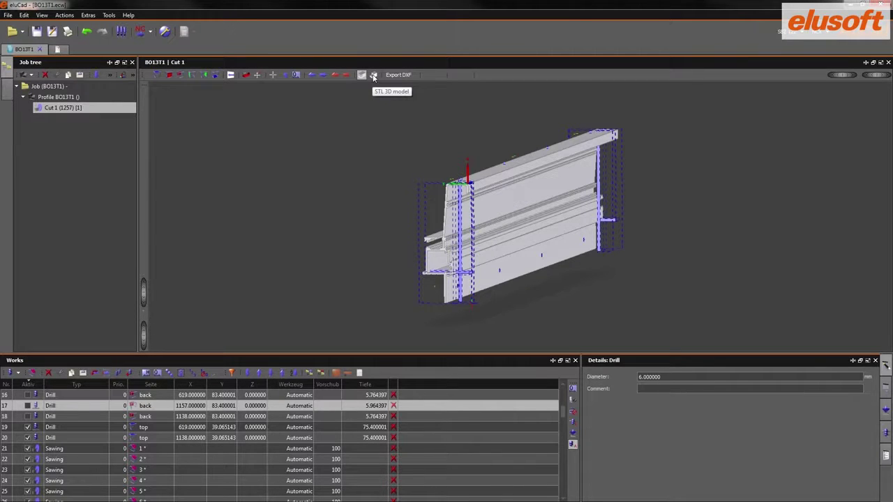
Compare the STL 3D model with the standard profile model from both sides, leaving the STL model displayed.
click(374, 75)
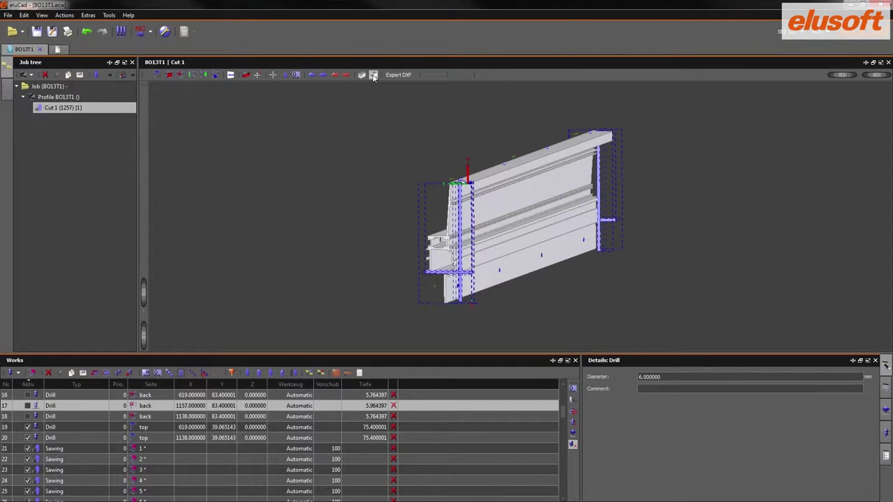
click(361, 75)
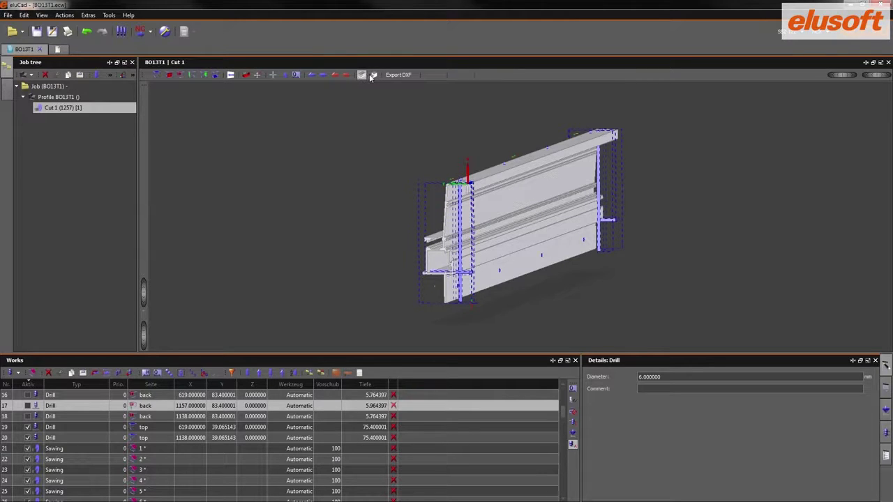
click(373, 75)
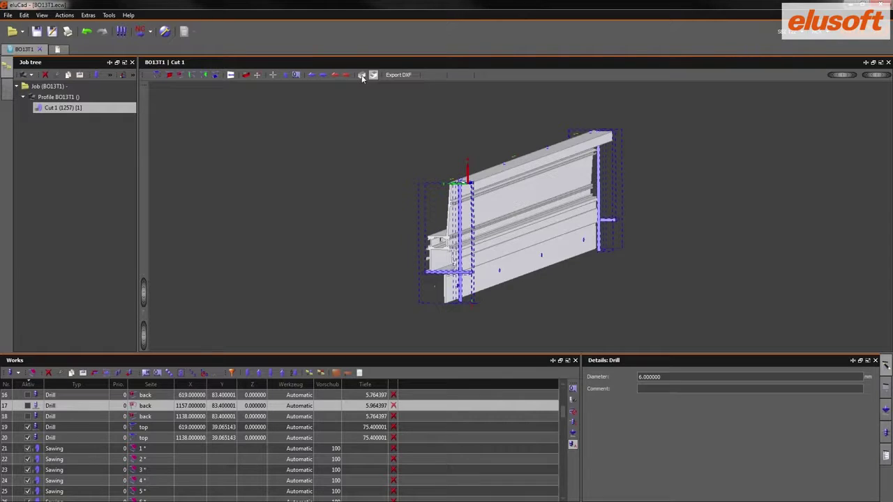
click(362, 76)
middle_drag(321, 252, 517, 256)
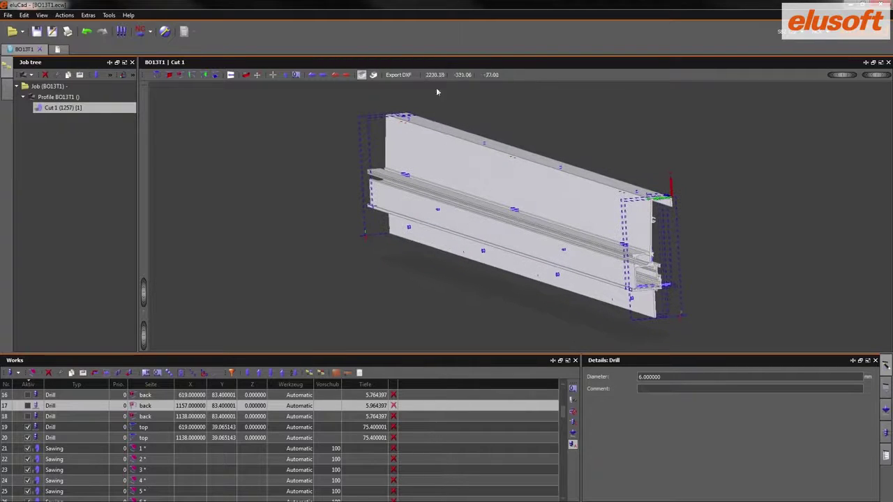
click(374, 75)
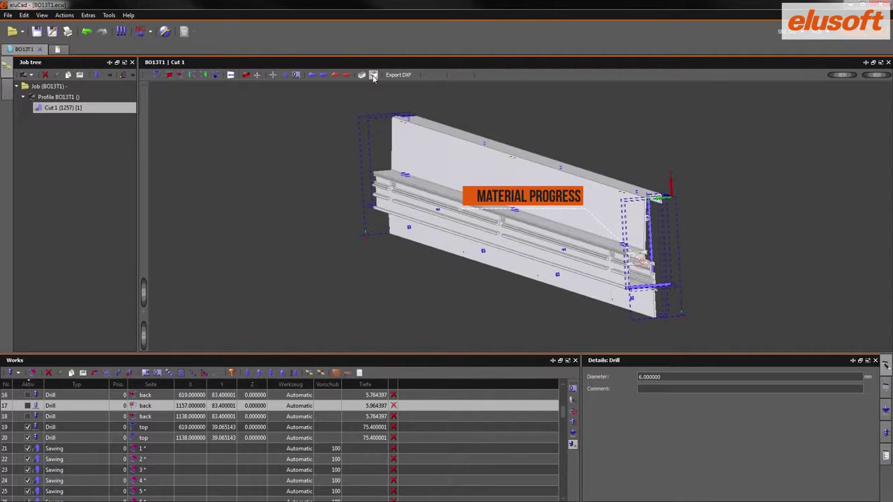
click(374, 76)
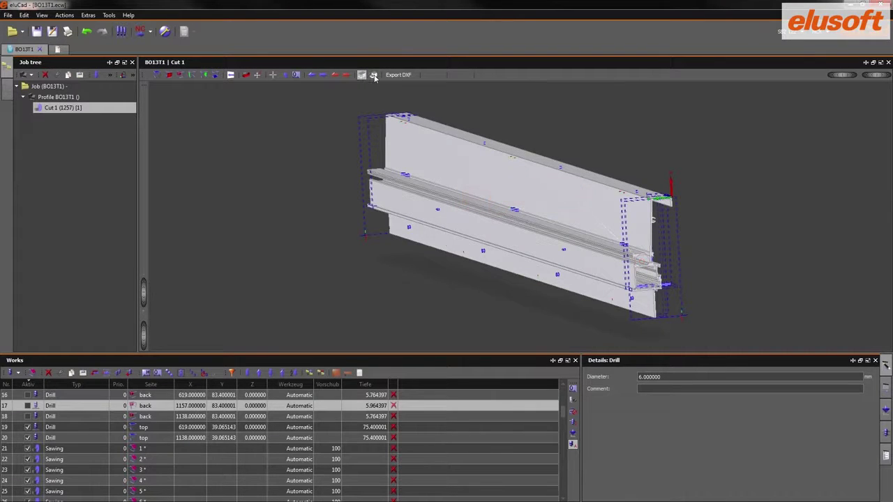
click(373, 76)
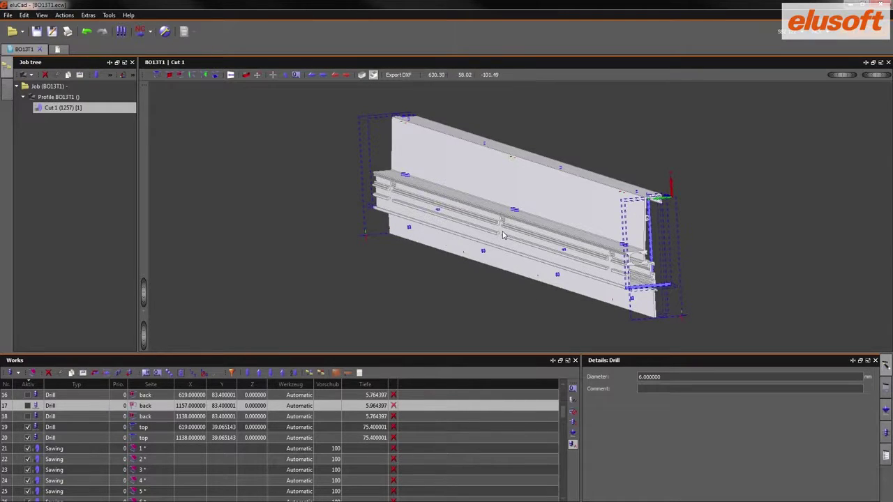
Try selecting the long edges of the L-shaped strip beside the middle gap, and clear the edge selection.
scroll(504, 235, up, 2)
scroll(503, 235, up, 6)
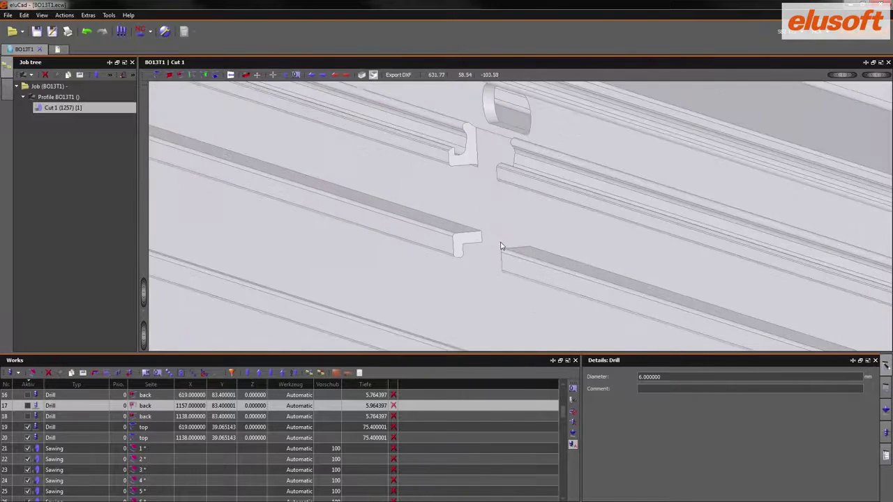
scroll(492, 252, up, 3)
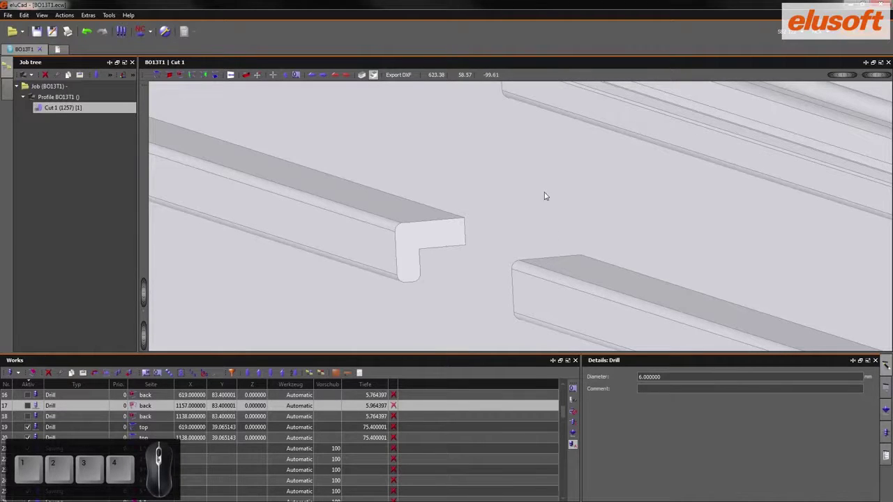
click(388, 204)
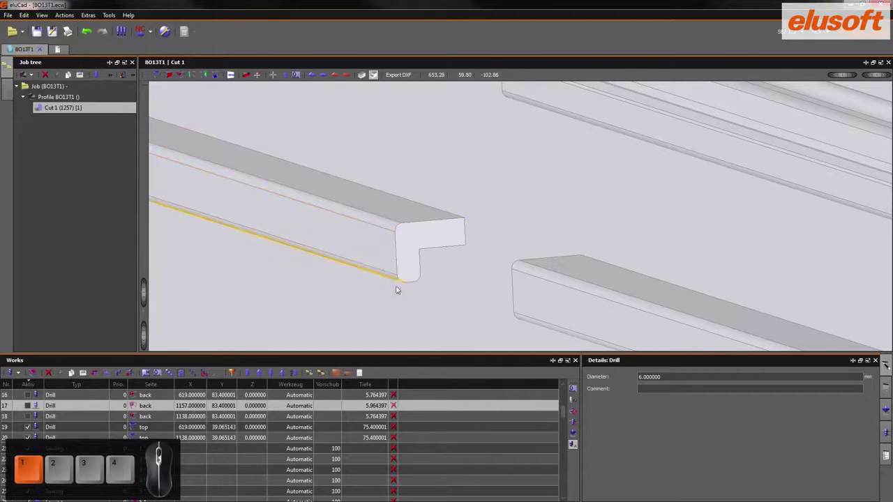
click(370, 230)
click(371, 211)
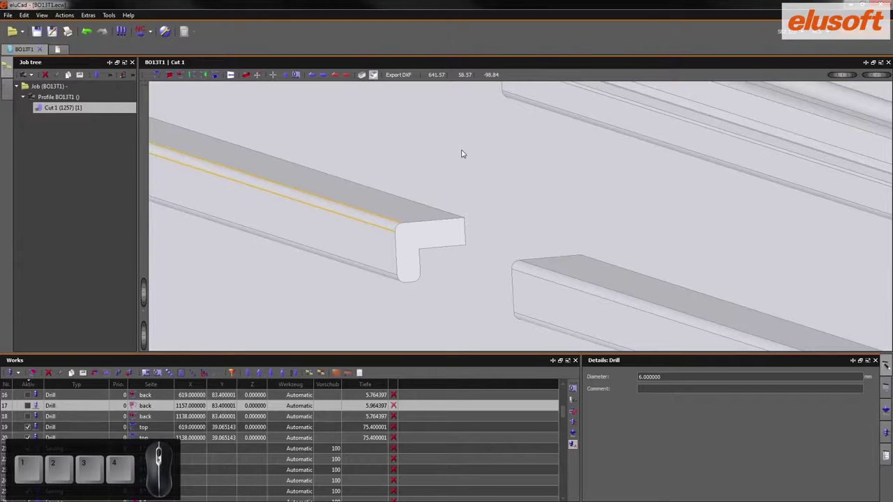
key(1)
click(343, 204)
click(337, 213)
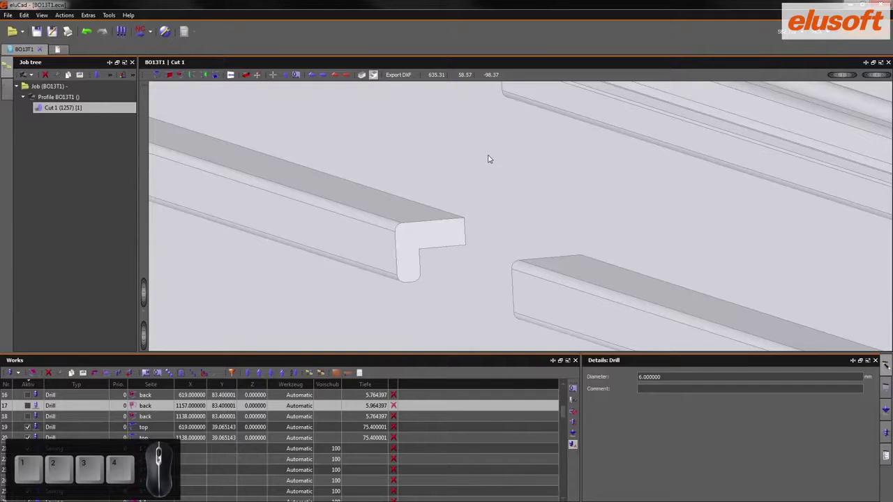
Try selecting the strip's upper face and the flat wall face behind the gap, and clear the face selection.
key(2)
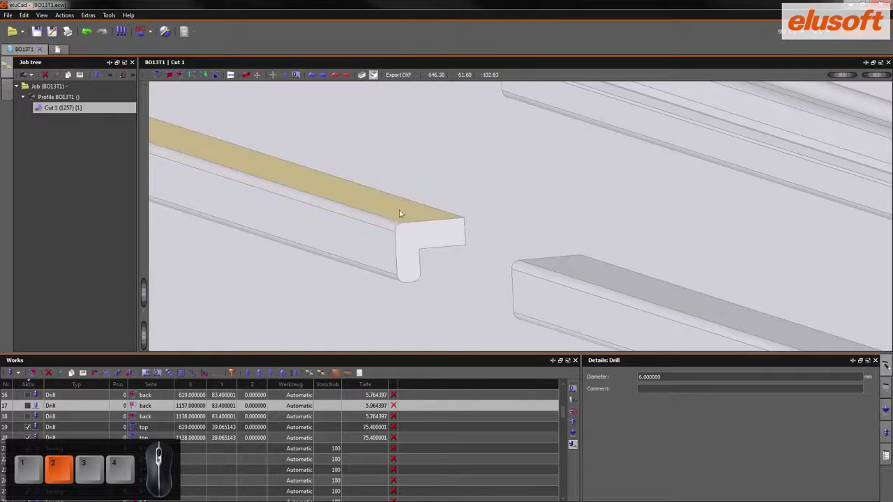
click(453, 188)
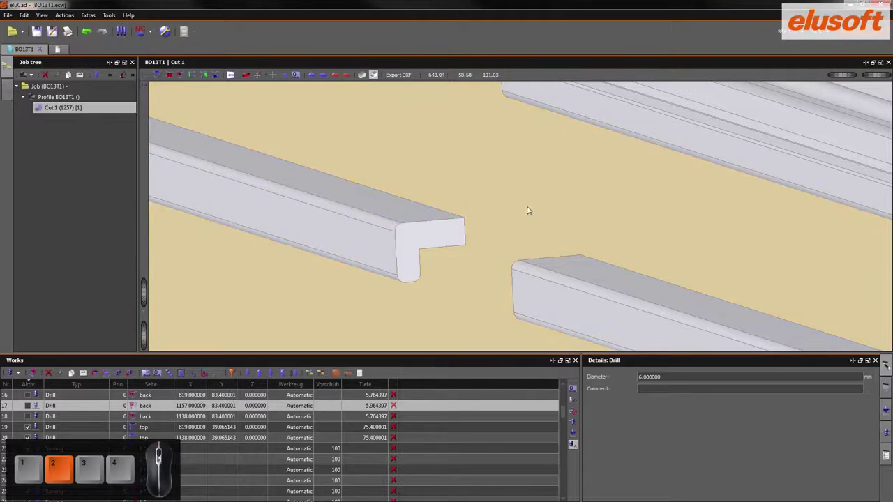
click(399, 206)
click(467, 174)
click(408, 206)
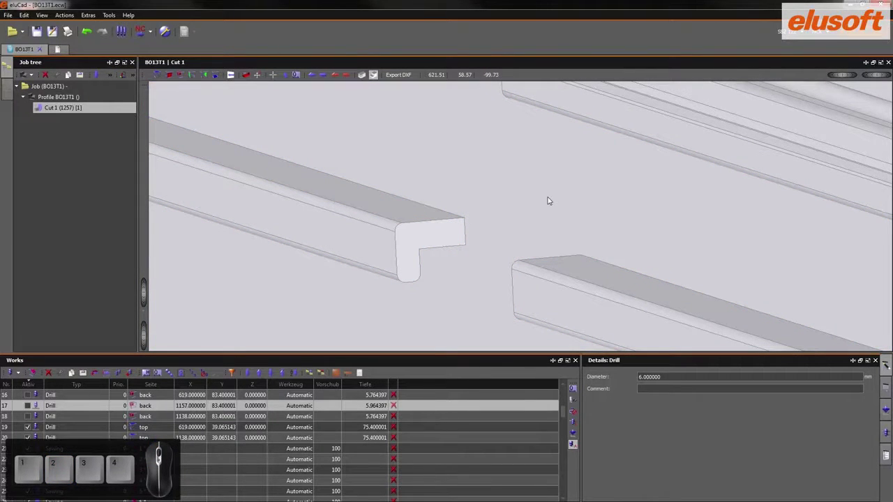
key(2)
click(388, 210)
click(440, 184)
click(441, 184)
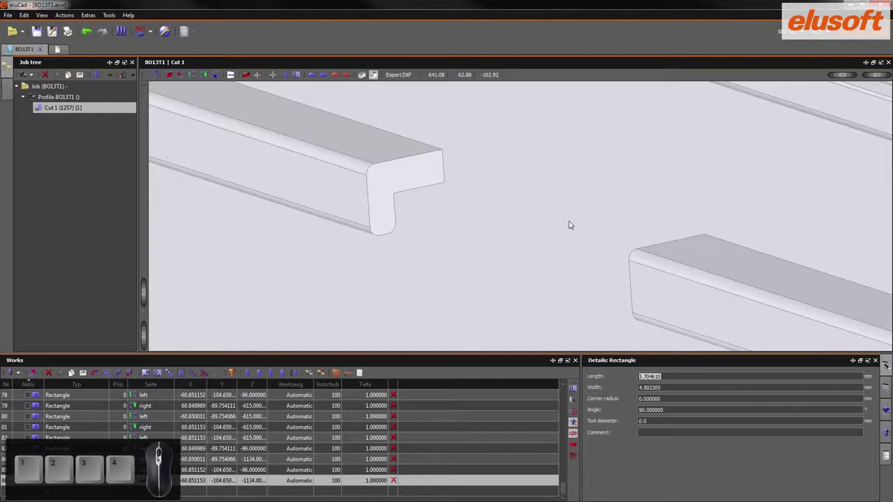
Create a rectangle work on the flat wall face from the vertical and rounded end edges of both L-shaped strips.
key(1)
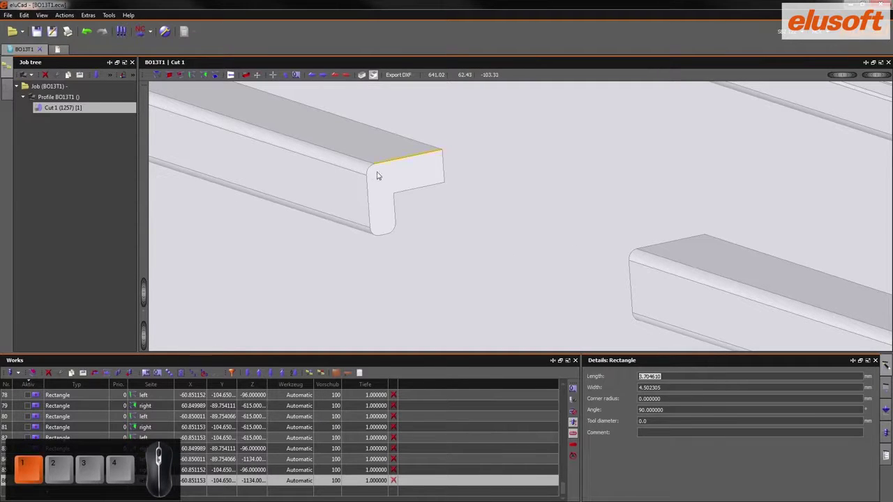
click(365, 197)
click(371, 235)
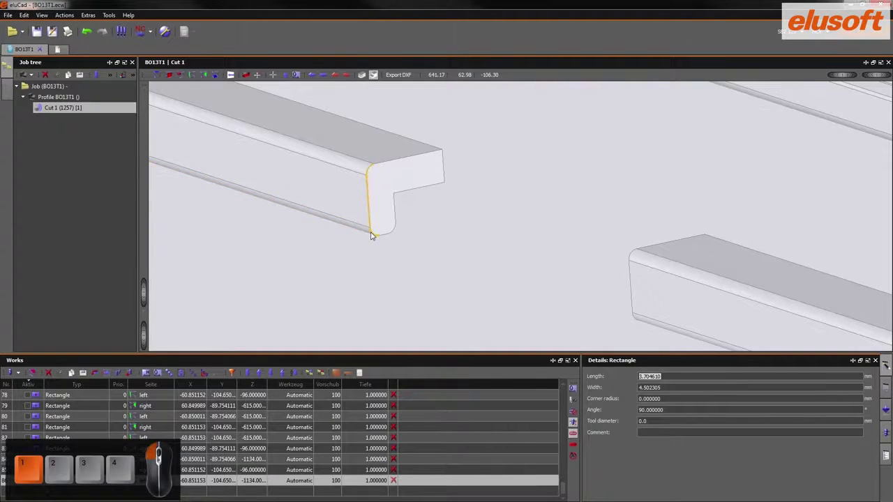
click(626, 259)
click(630, 279)
click(638, 319)
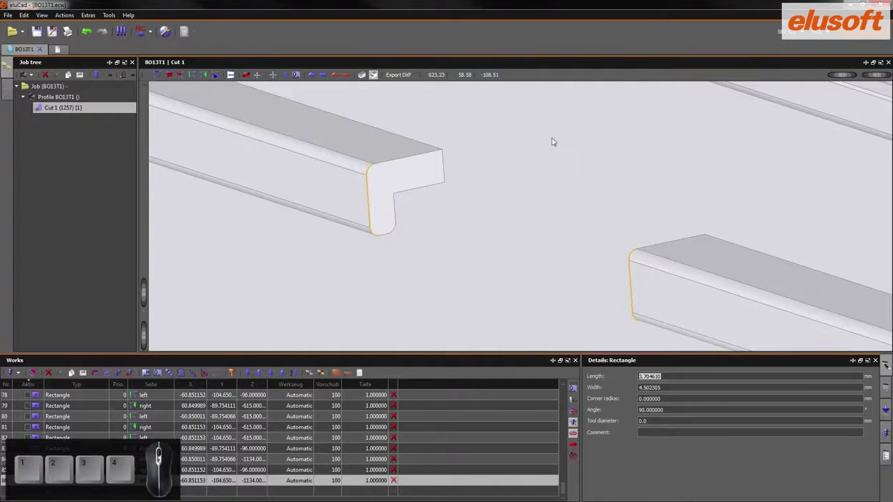
key(2)
click(534, 155)
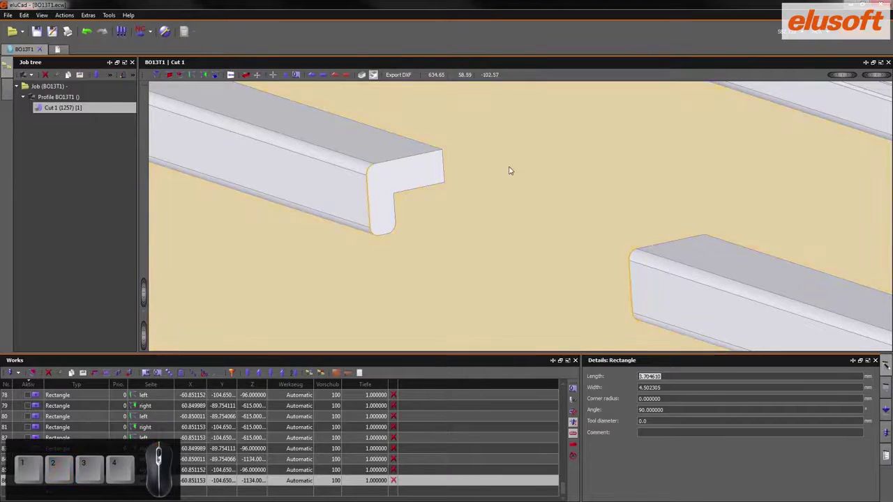
right_click(502, 158)
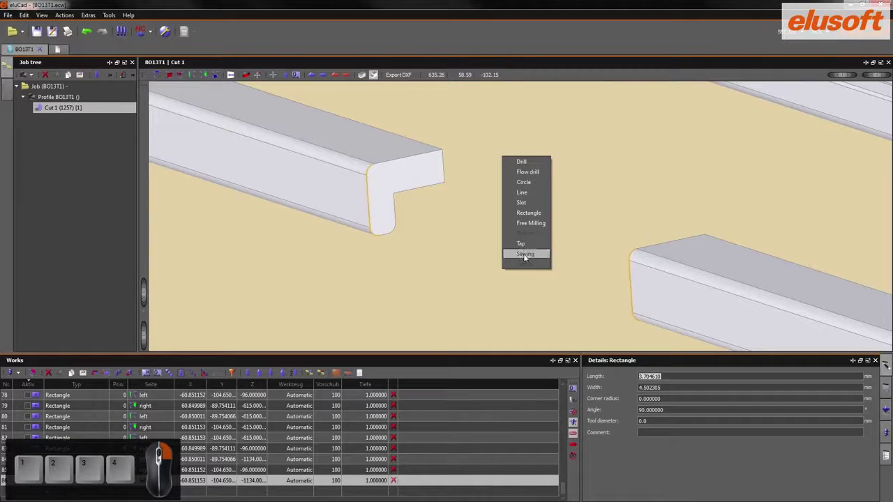
click(524, 214)
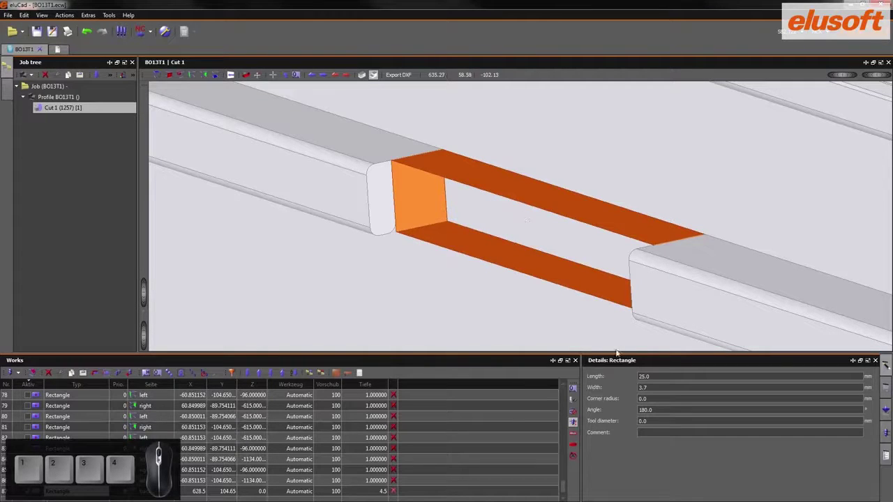
Set the new rectangle's corner radius to 2 mm and its width to 10 mm.
click(656, 398)
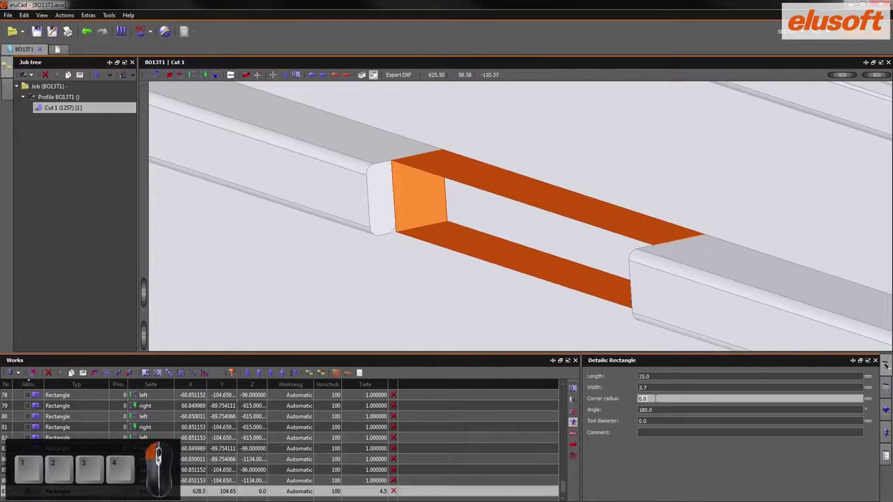
text(2)
click(656, 387)
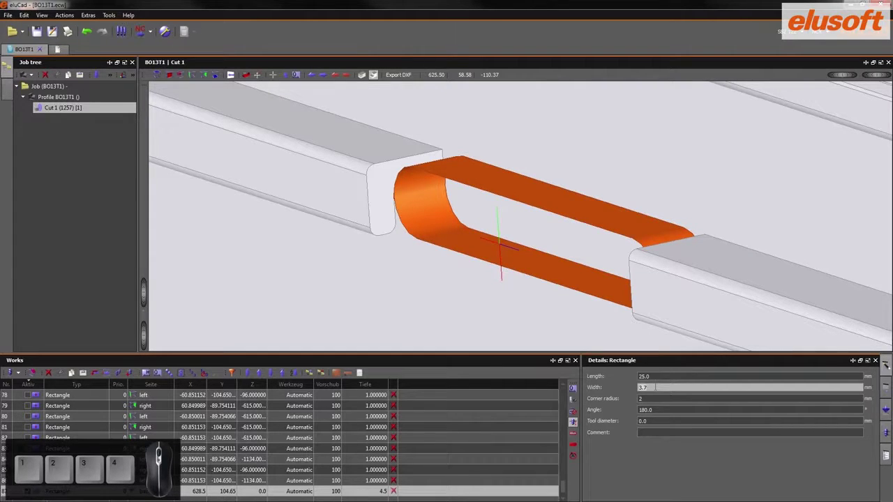
text(10)
key(Tab)
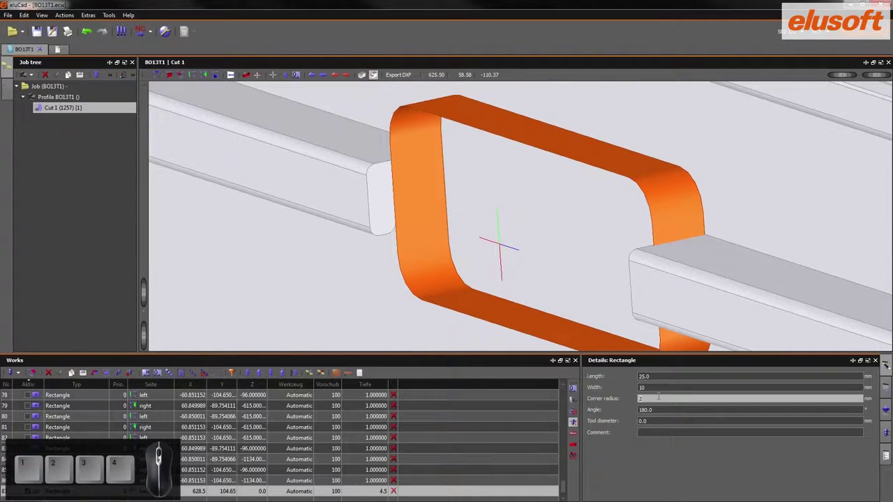
Check the rectangle's position and depth in the profile cross-section and the depth table, and return to its details.
click(9, 91)
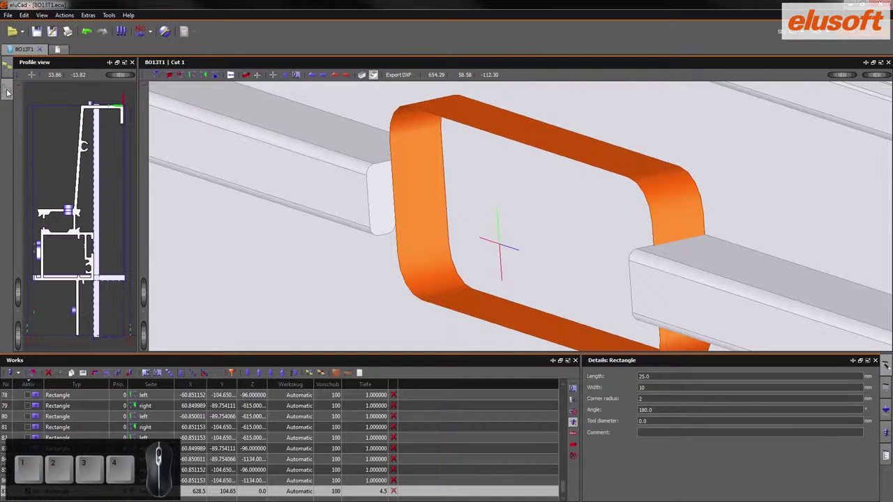
scroll(36, 252, up, 5)
scroll(36, 253, up, 2)
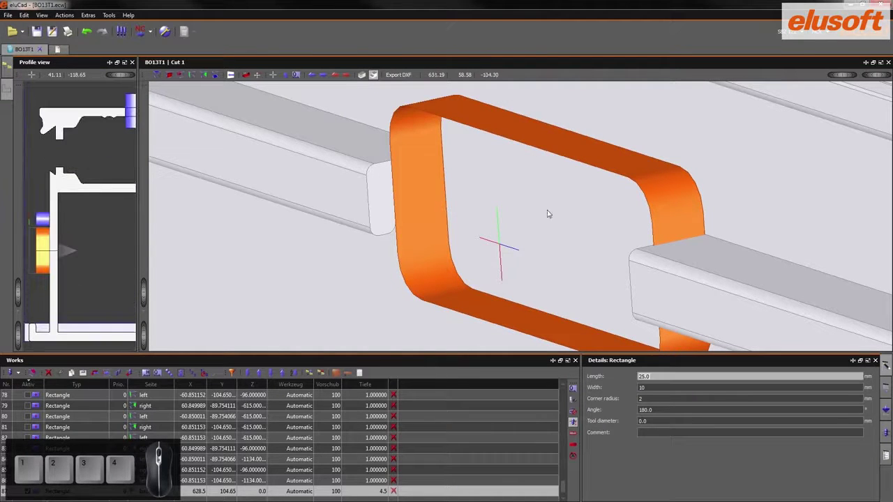
click(885, 434)
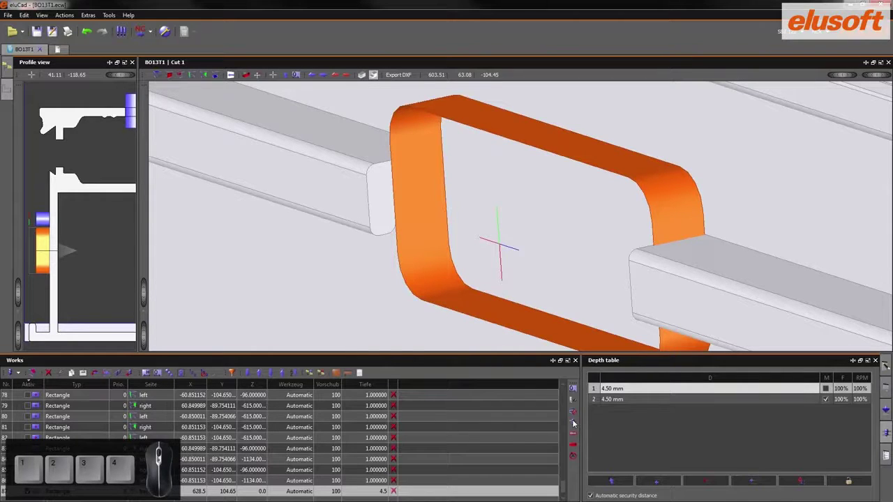
click(887, 368)
Create a second rectangle work on the wall face between the end edges of the hooked strips above the first rectangle.
scroll(605, 222, down, 3)
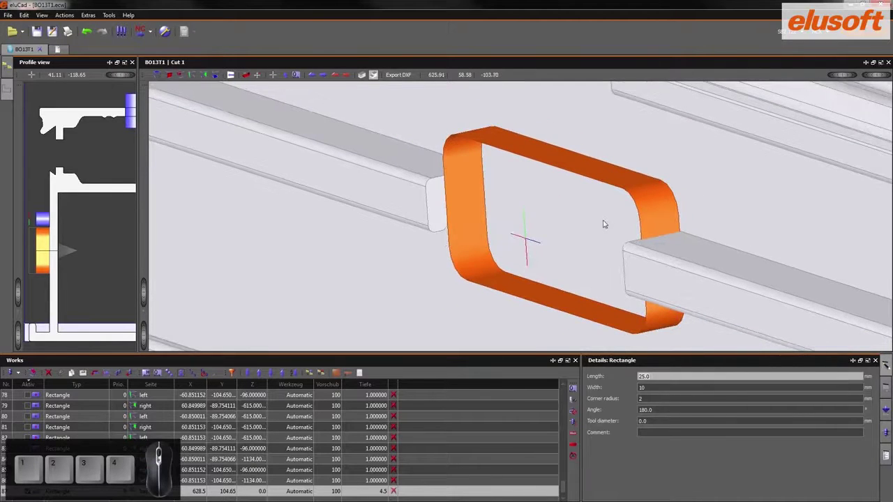
middle_drag(601, 174, 499, 316)
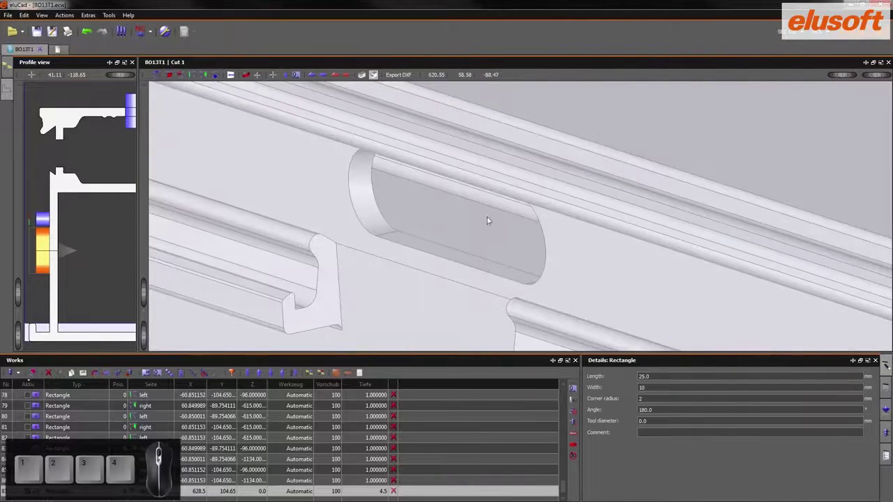
middle_drag(475, 275, 488, 190)
key(1)
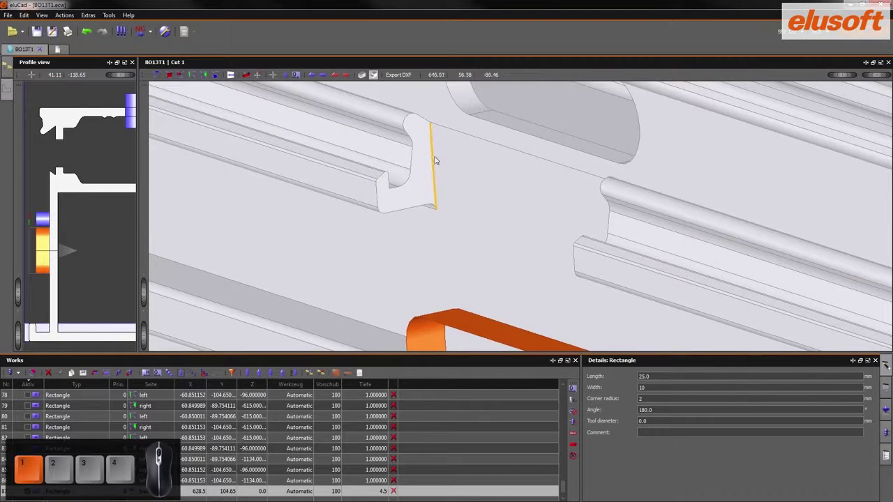
drag(477, 233, 777, 213)
key(1)
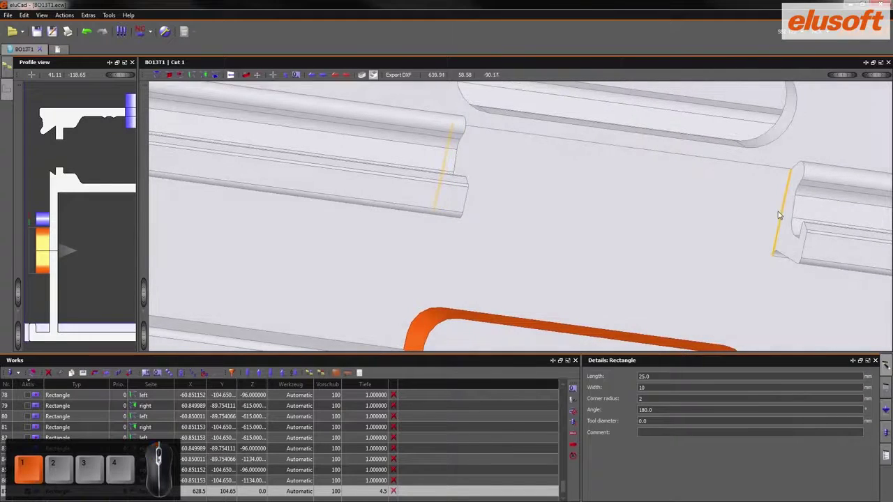
click(611, 184)
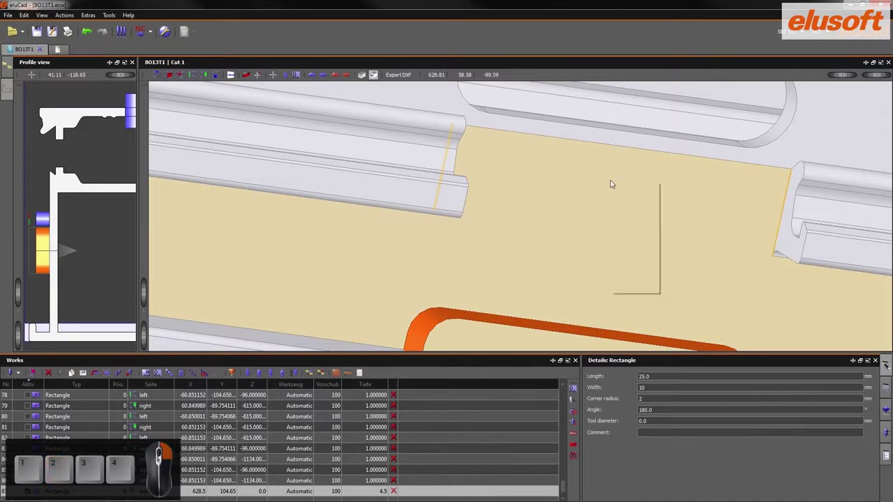
right_click(611, 184)
click(643, 237)
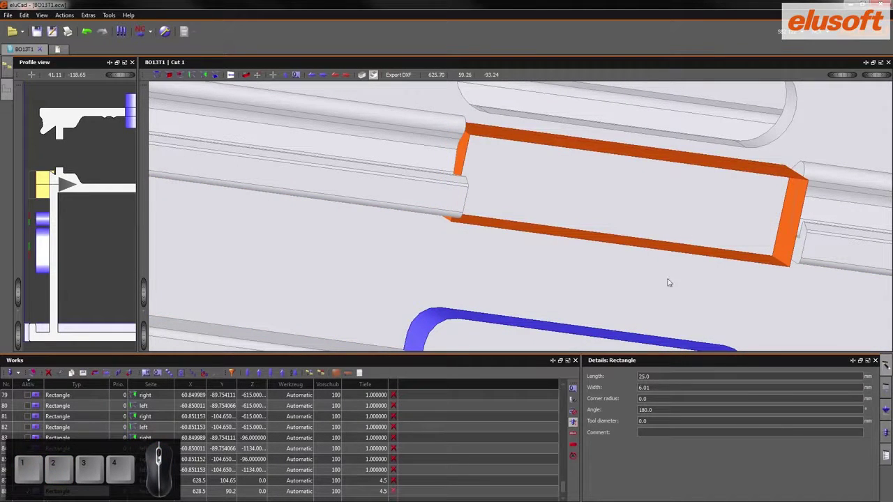
Set the second rectangle's corner radius to 2 mm and its width to 10 mm.
click(651, 399)
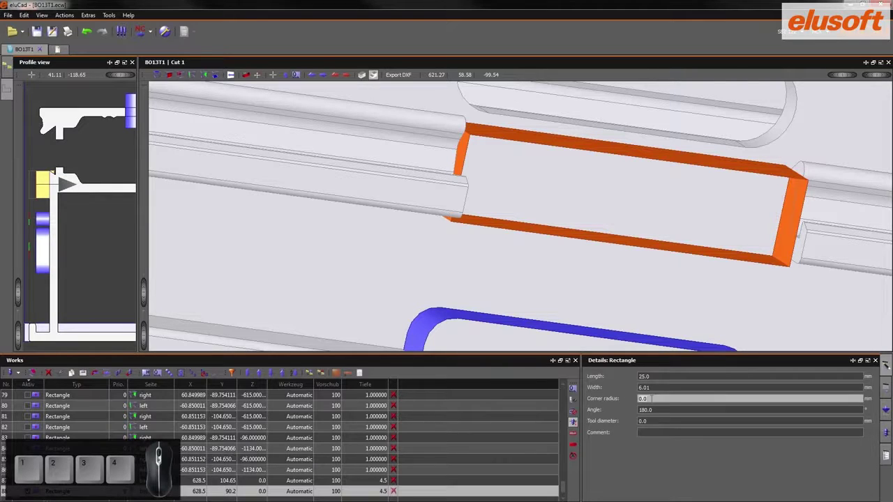
text(2)
click(661, 388)
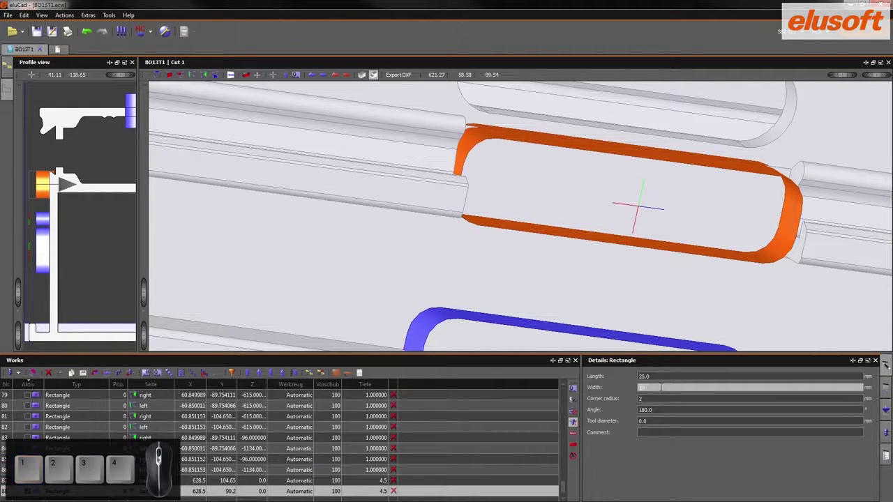
text(10)
click(664, 398)
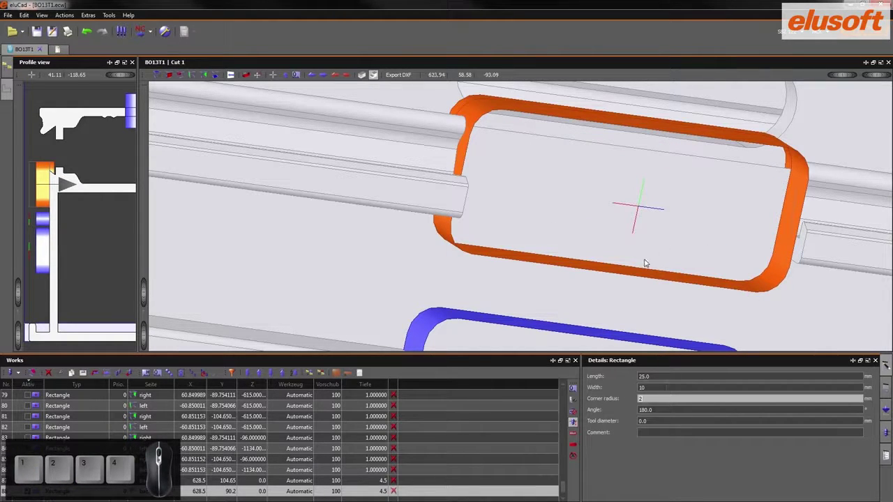
Open the depth table of the second rectangle and switch off its post intrusion into the wall.
mouse_move(644, 261)
middle_down()
mouse_move(411, 235)
mouse_move(257, 251)
middle_up()
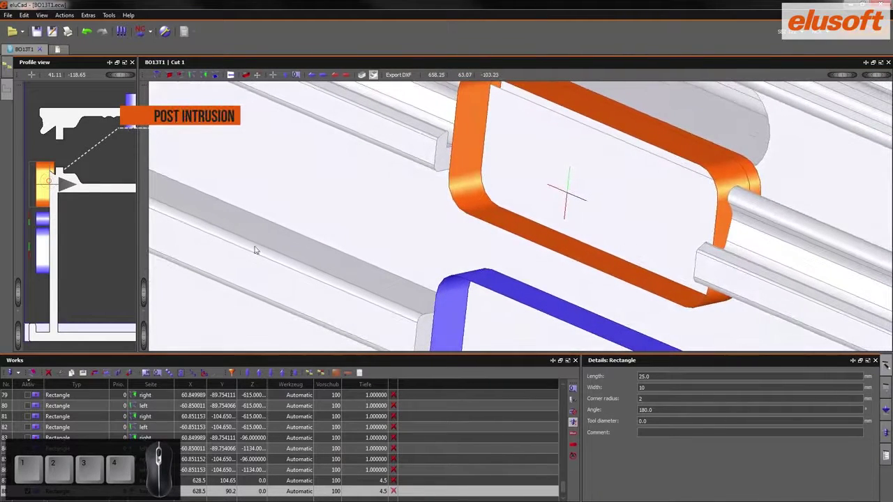
click(886, 434)
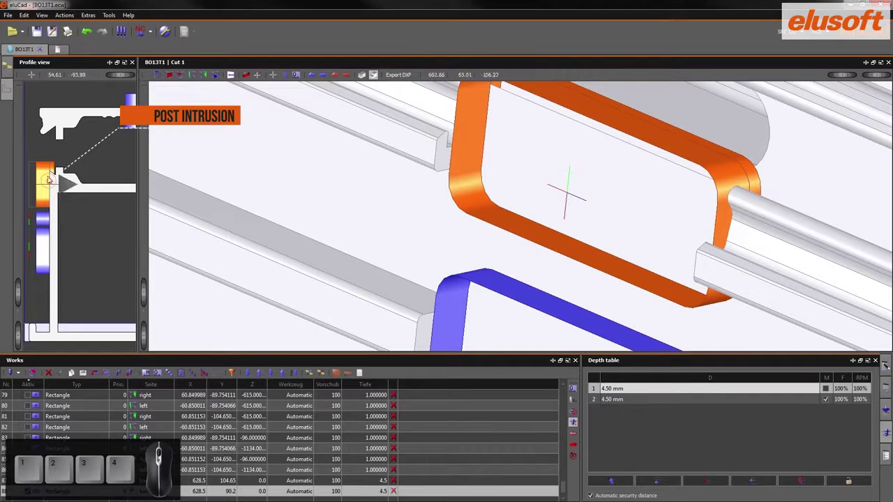
click(573, 423)
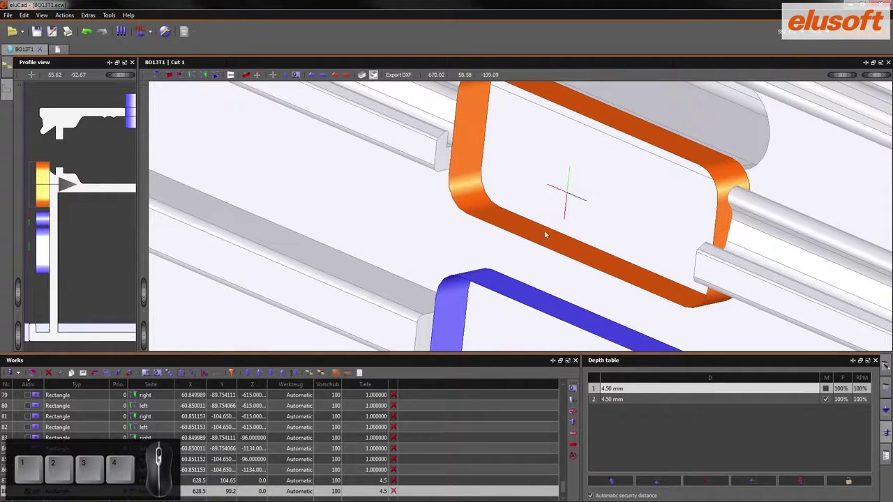
Create one rectangle work on the wall face from lines joining the end points of the hooked and L-shaped strips on both sides of the gap.
middle_drag(602, 257, 577, 248)
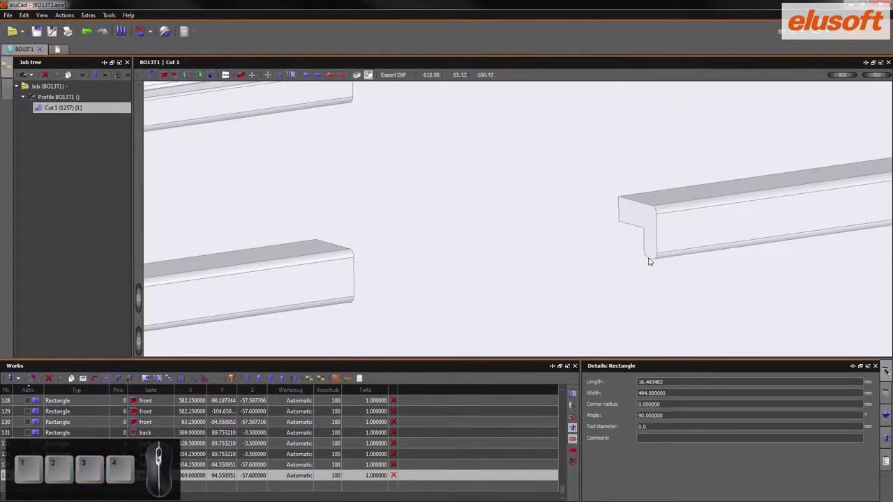
middle_drag(658, 165, 528, 226)
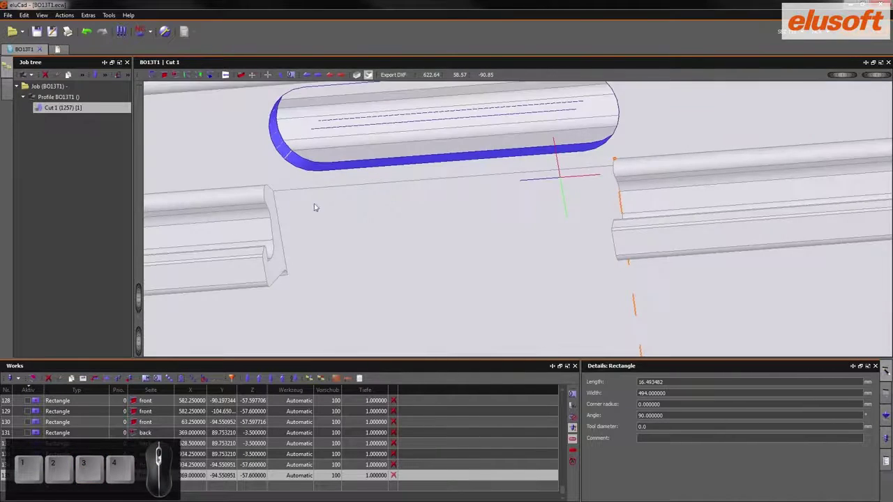
middle_drag(315, 207, 338, 161)
middle_drag(598, 285, 707, 150)
middle_drag(419, 307, 382, 276)
scroll(323, 341, up, 5)
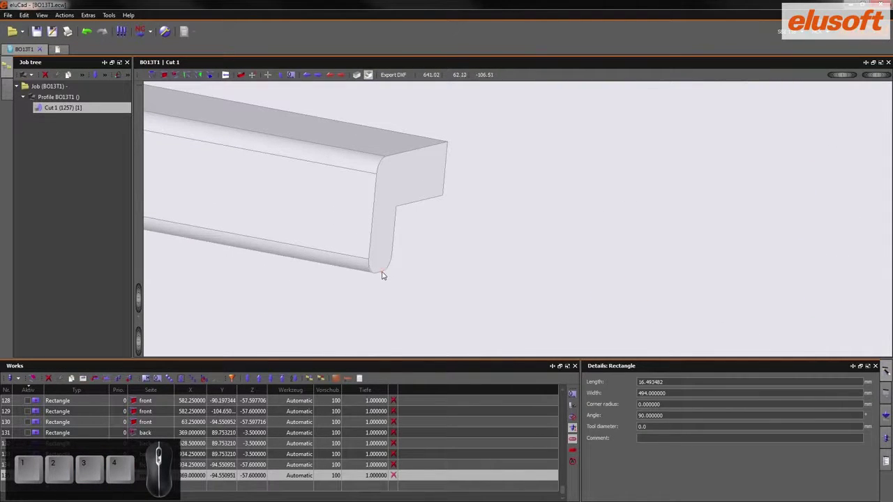
middle_drag(552, 197, 520, 331)
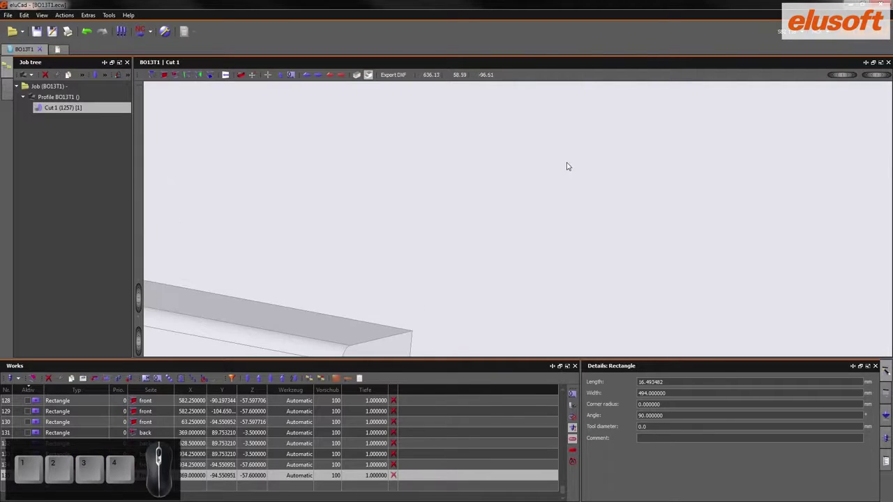
scroll(567, 166, down, 8)
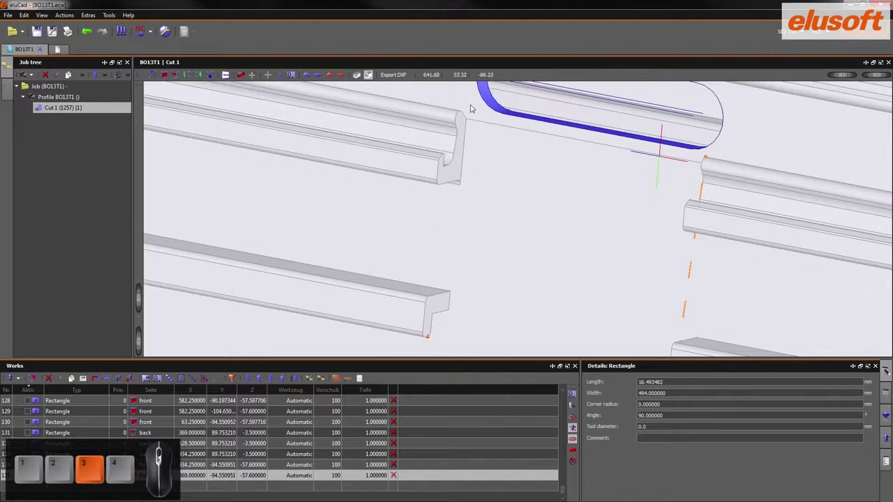
click(461, 114)
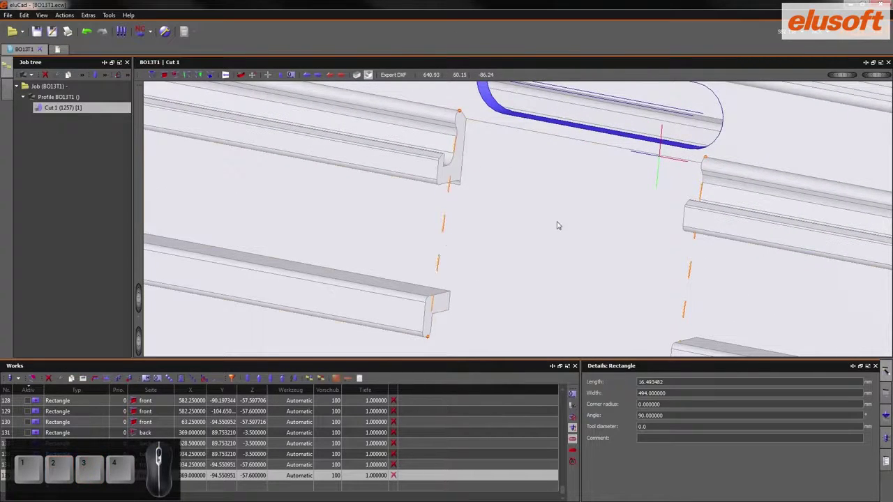
key(2)
middle_drag(576, 243, 577, 202)
right_click(530, 175)
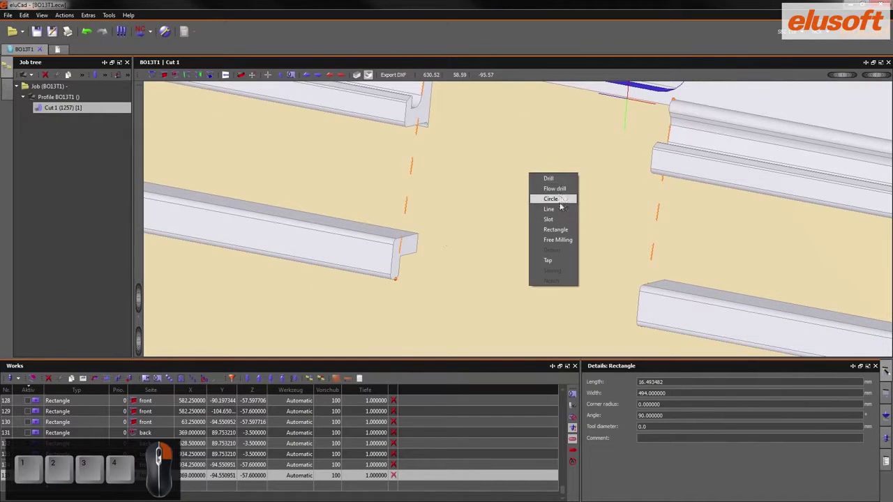
click(559, 230)
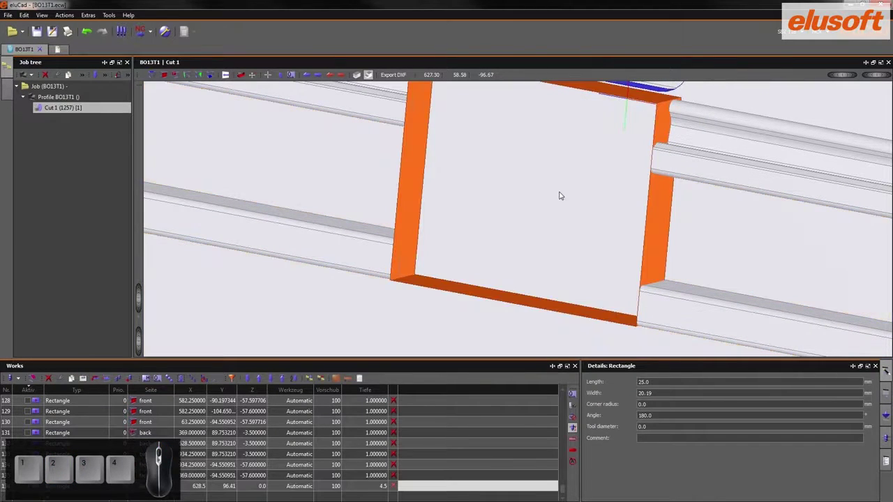
Set the combined rectangle's corner radius to 2 mm and open its width for editing.
middle_drag(560, 192, 525, 226)
scroll(525, 226, down, 2)
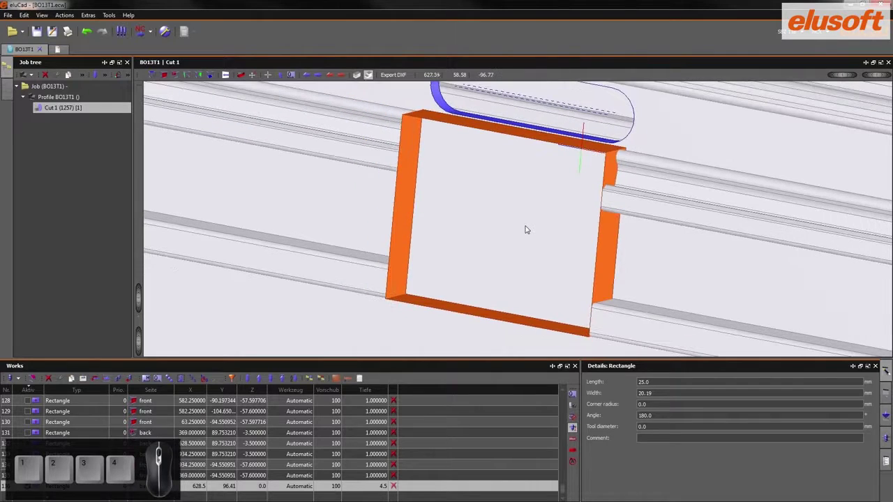
click(653, 404)
text(2)
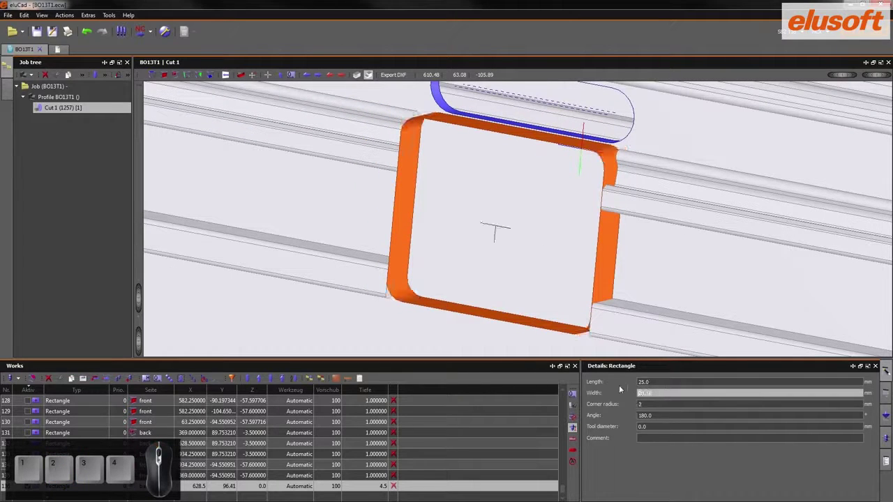
click(663, 394)
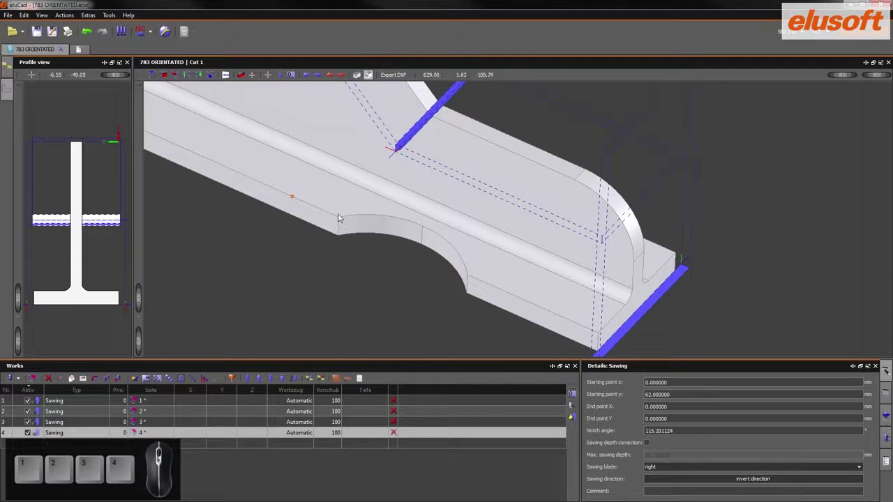
Create a free milling along the flange's arched cutout with straight end segments, and place its depth past the base flange in the profile cross-section.
click(338, 218)
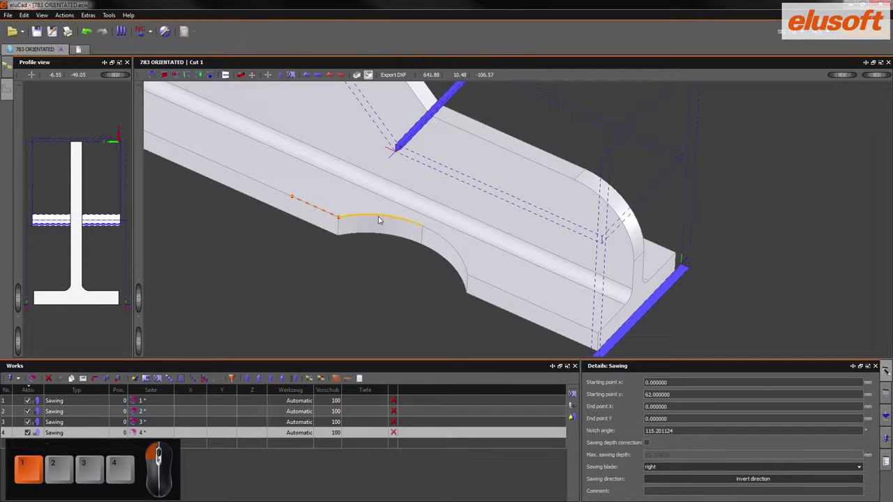
click(434, 235)
click(467, 275)
click(494, 289)
click(477, 255)
right_click(442, 234)
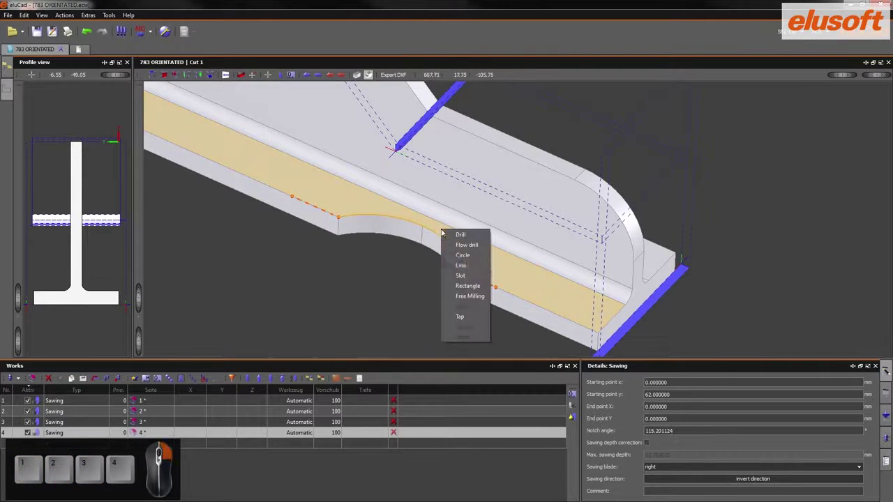
click(469, 297)
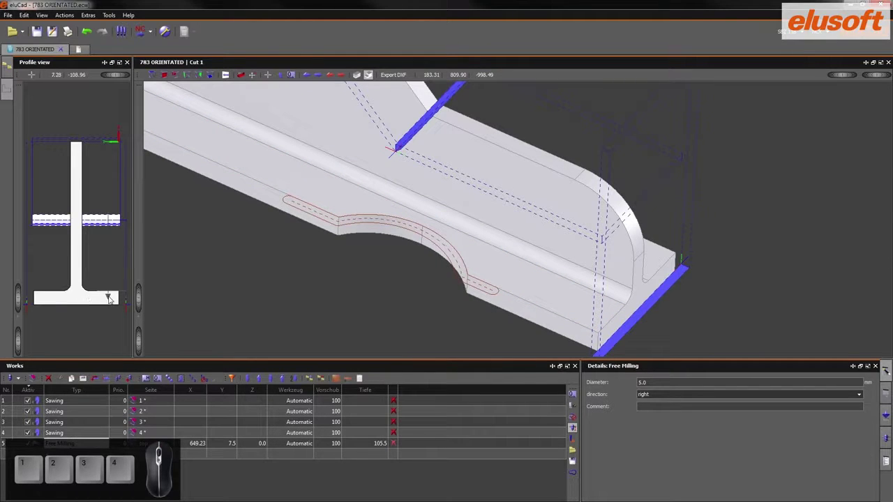
drag(108, 148, 108, 191)
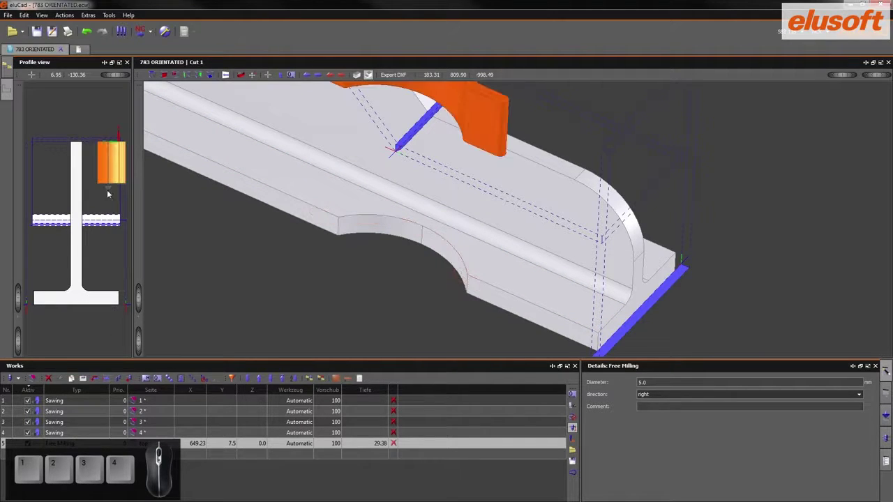
click(111, 316)
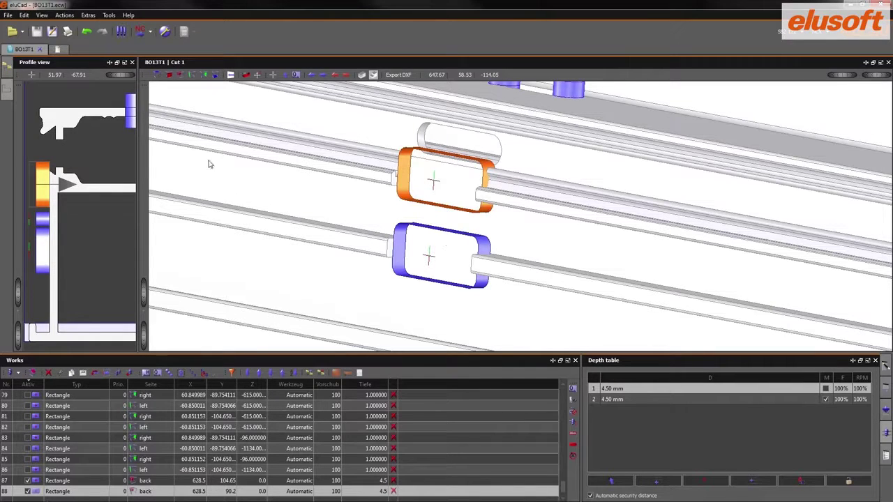
Save the job with both rectangles under the new file name Example1 in the works folder.
click(9, 15)
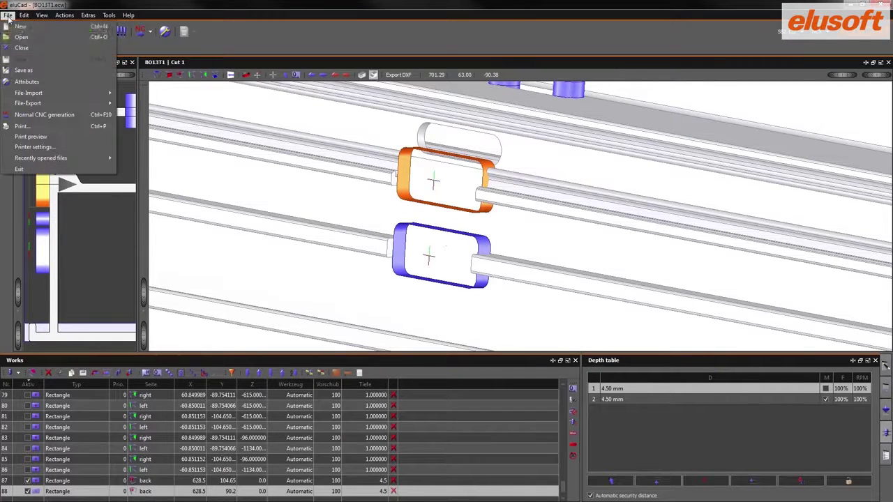
click(24, 70)
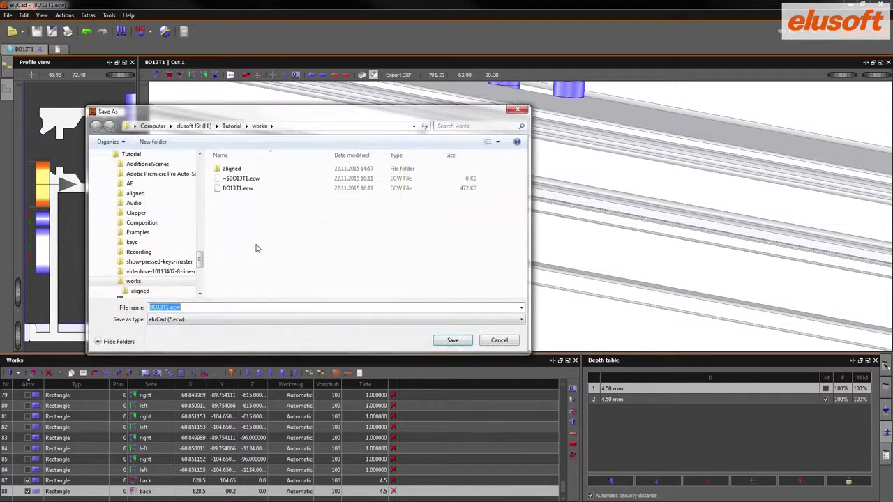
text(Example1)
key(Return)
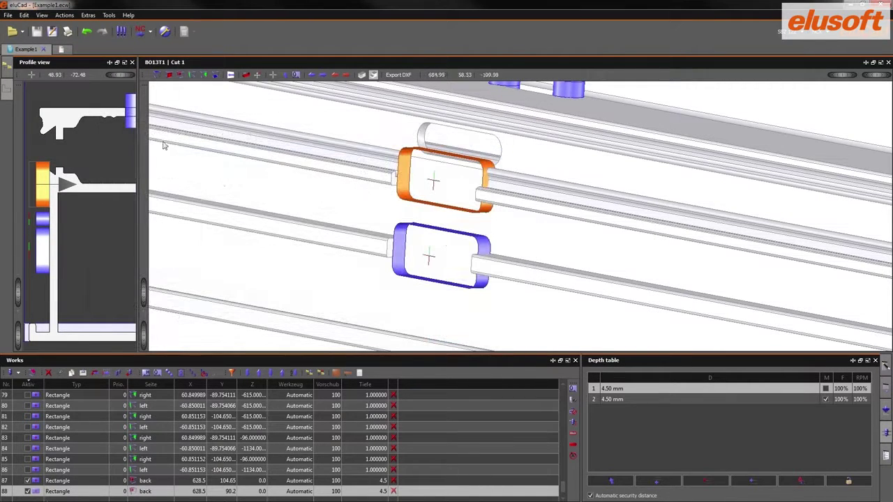
Close the current job and reopen Example1.ecw from the works folder.
click(7, 15)
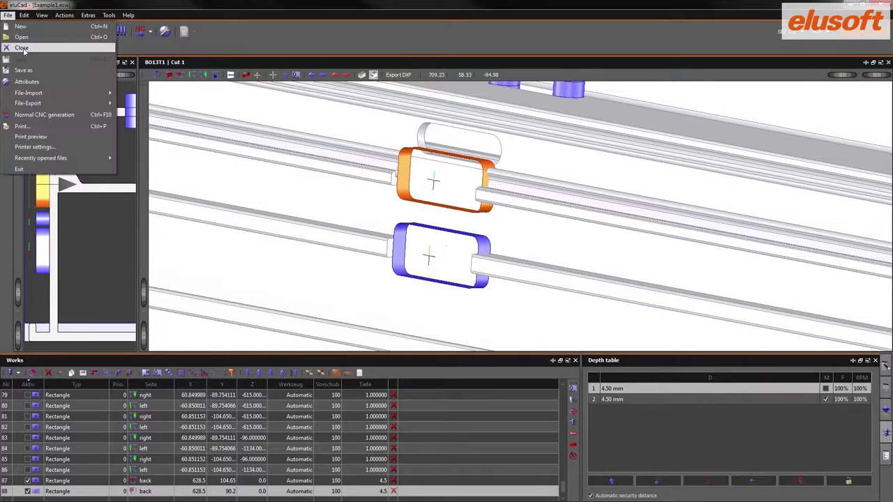
click(21, 45)
click(7, 15)
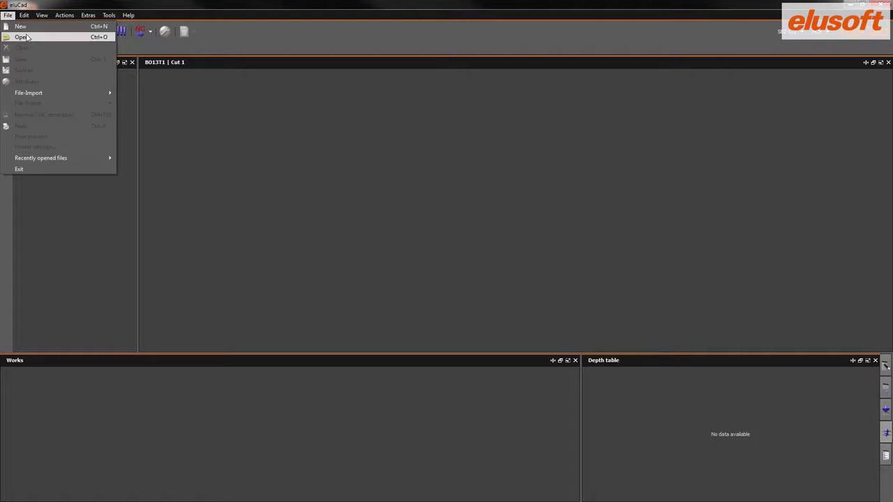
click(21, 35)
click(158, 94)
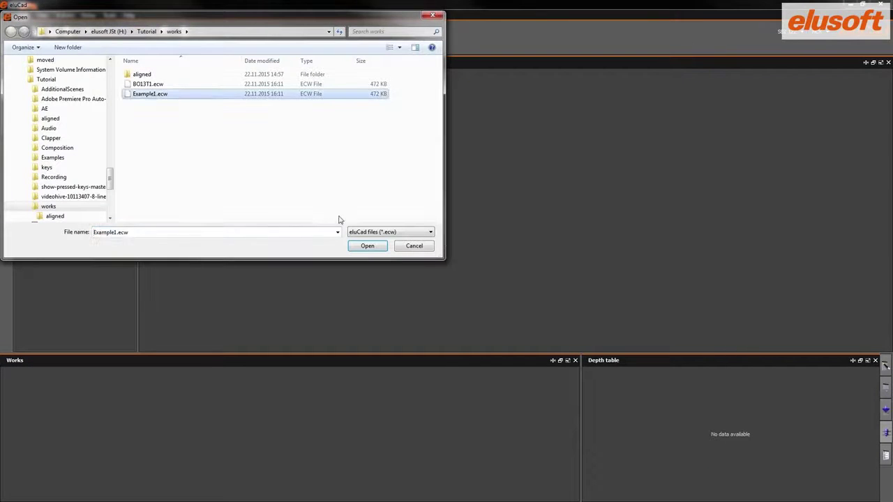
click(368, 248)
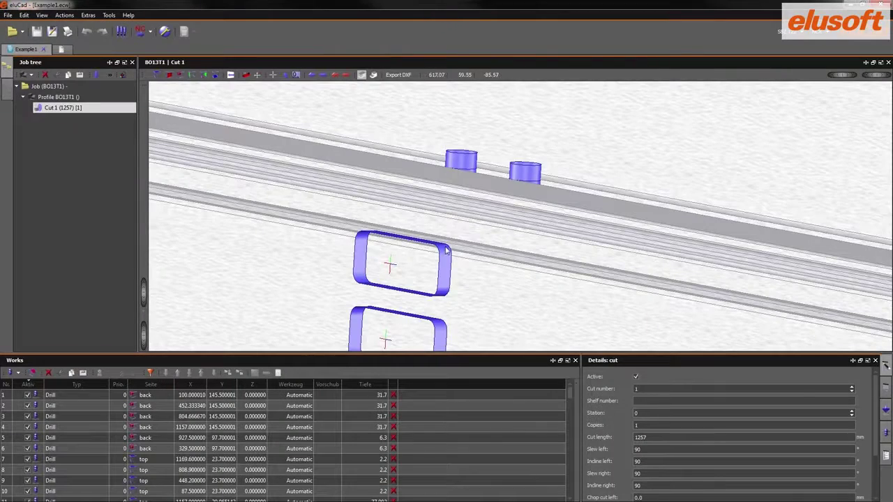
Bring the whole profile into view and switch the display to the imported 3D model.
scroll(437, 250, down, 4)
scroll(437, 250, down, 6)
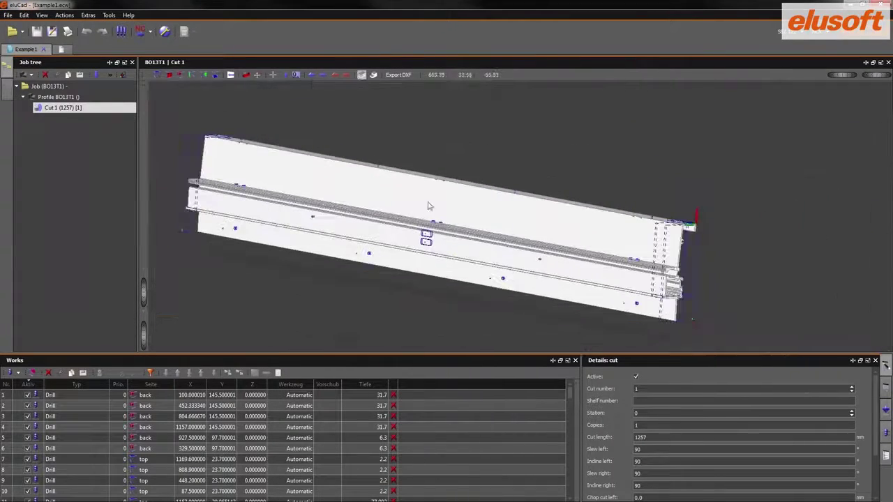
click(374, 74)
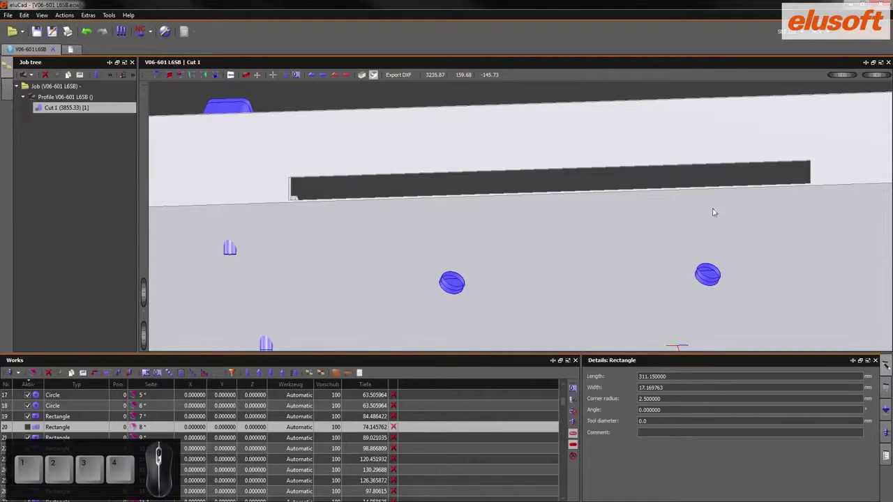
Create a rectangle work on the upper side face from the edges of the long narrow cutout.
key(1)
key(1)
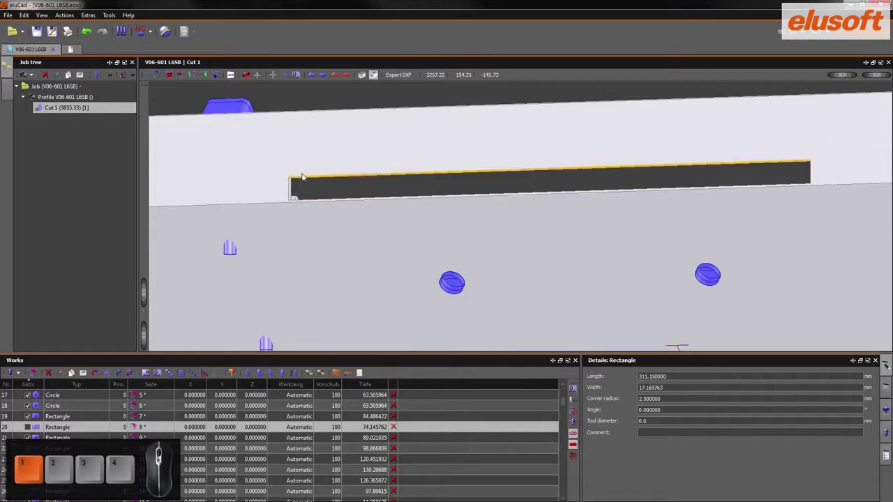
key(2)
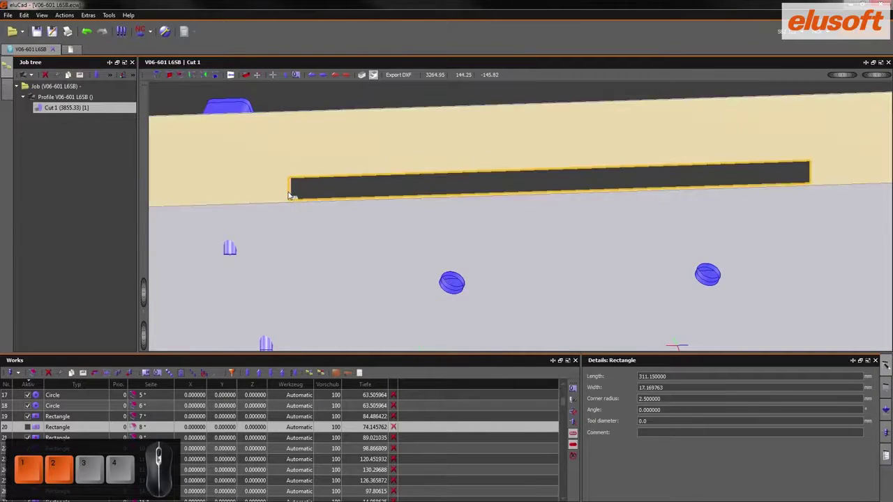
right_click(351, 148)
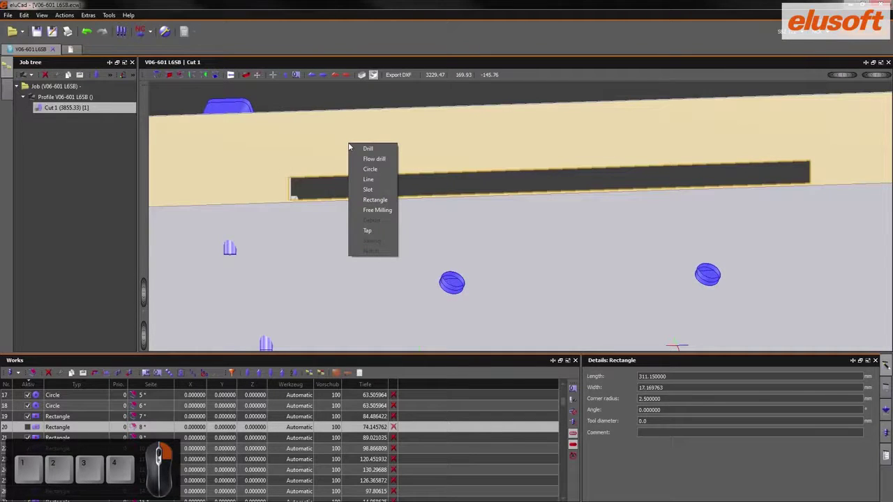
click(375, 201)
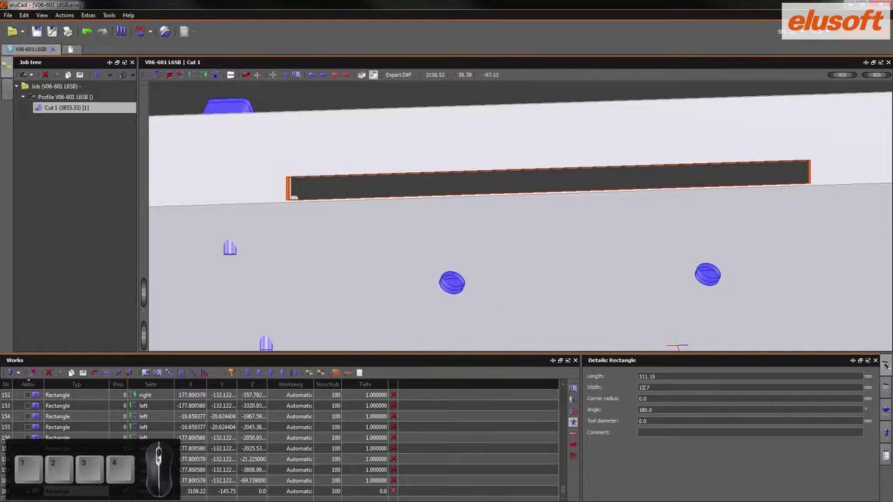
Set the corner radius of the long narrow rectangle work to 5 mm.
click(659, 399)
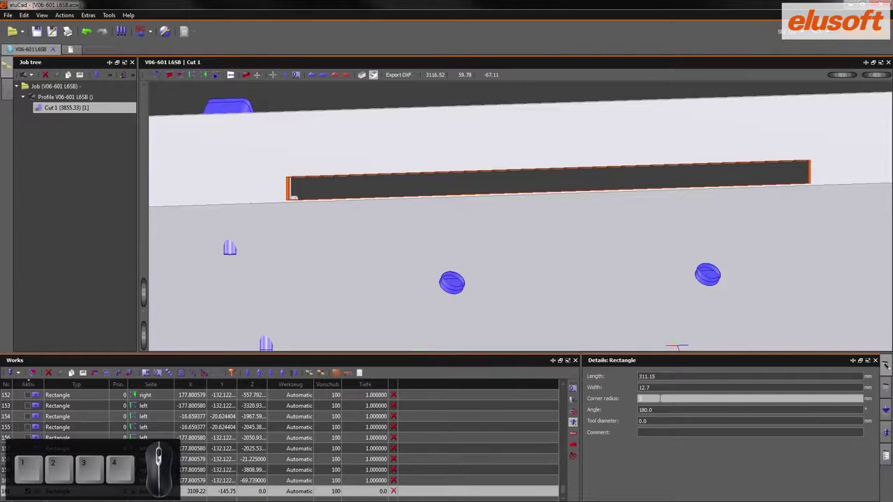
text(5)
key(Tab)
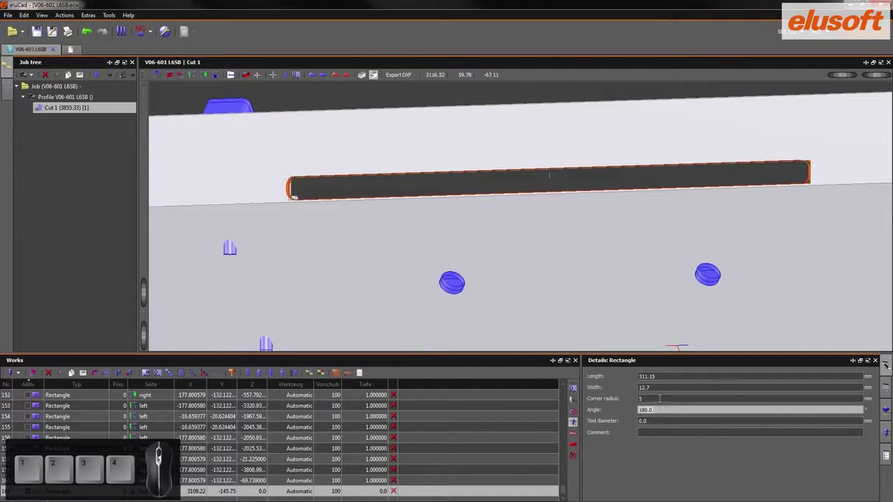
middle_drag(679, 244, 635, 290)
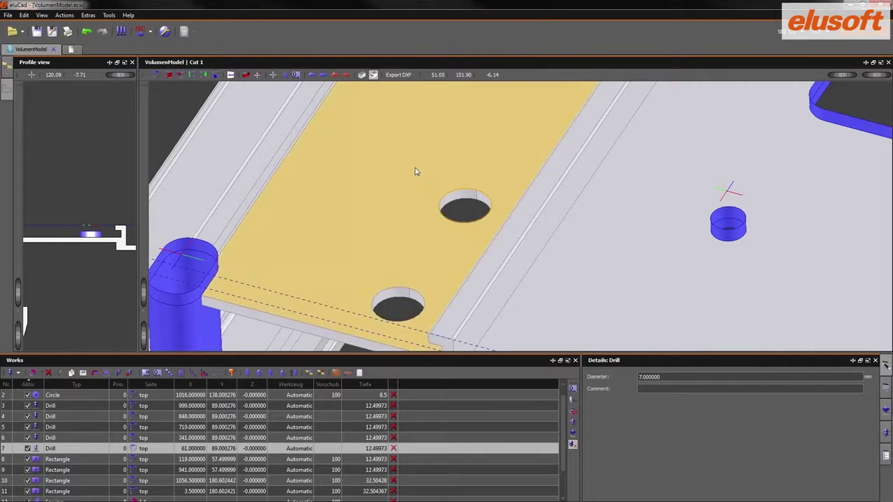
Create a circle work from the large round hole and a drill work from the small round hole on the VolumenModel top face.
right_click(437, 176)
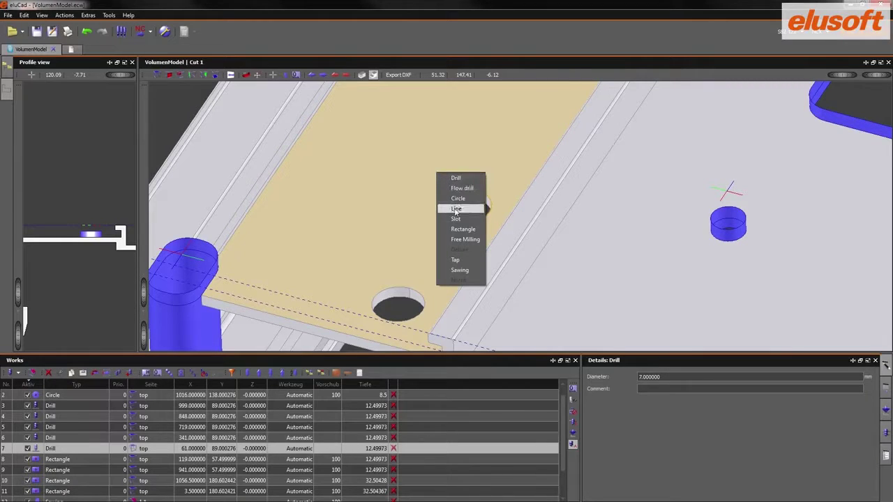
click(457, 200)
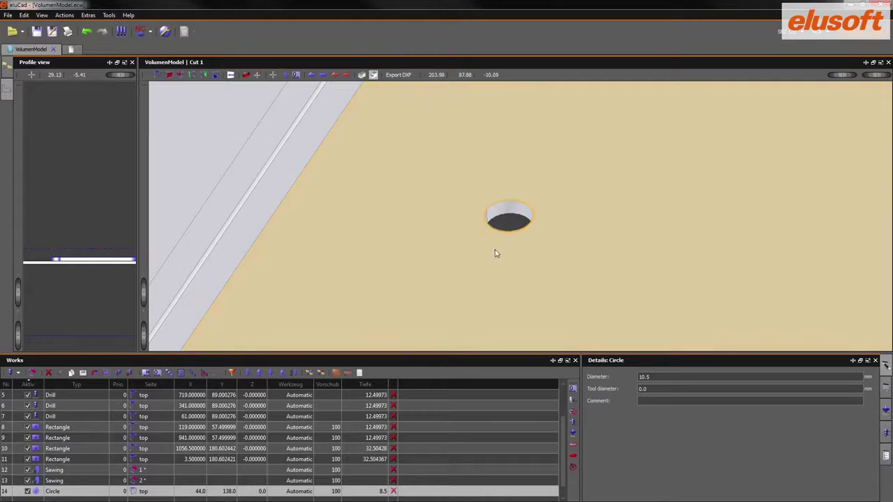
right_click(492, 196)
click(505, 196)
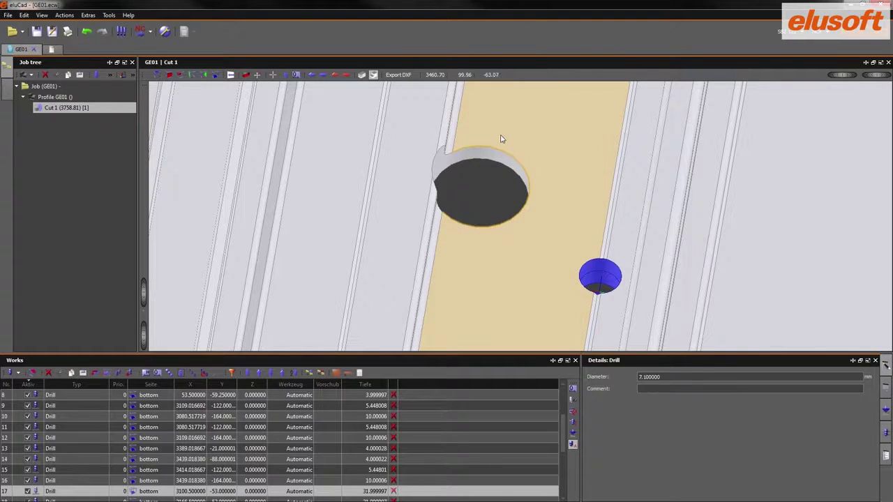
Create a circle work from the large round cutout that breaks into the rib on the GE01 profile.
right_click(499, 135)
click(520, 162)
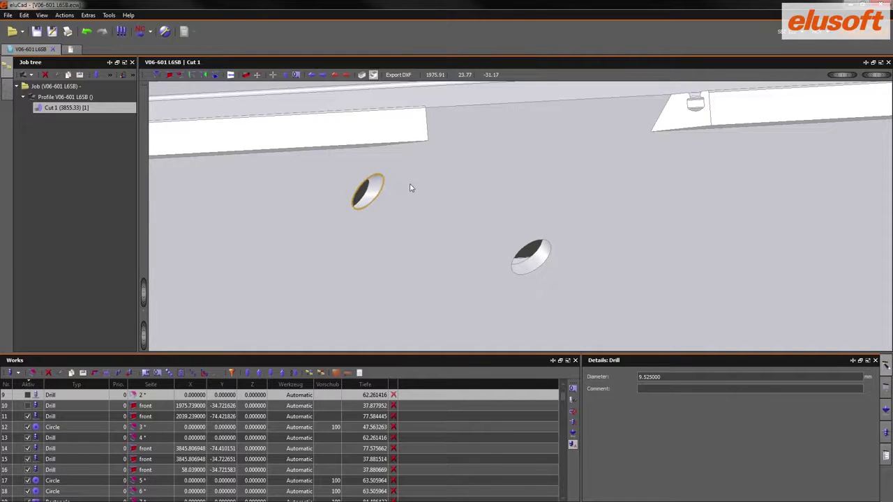
Create a drill work from the inner wall of the left slanted hole on the V06-601 L6SB front side.
click(375, 191)
right_click(380, 187)
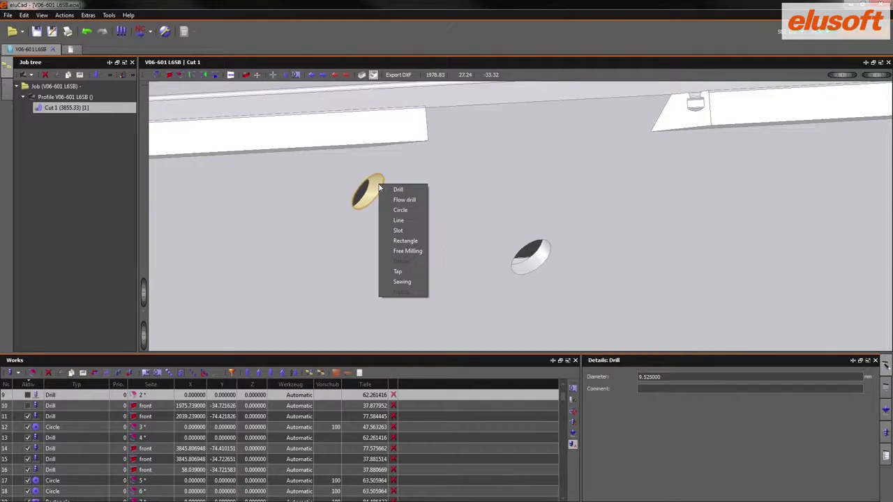
click(398, 189)
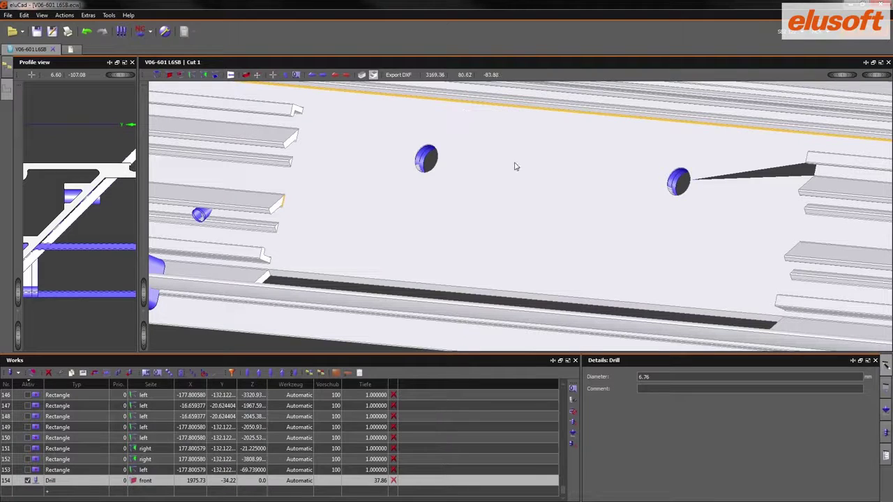
Create a rectangle work from the flat inclined face between the cut ribs and set its corner radius to 2 mm.
middle_drag(395, 212, 793, 172)
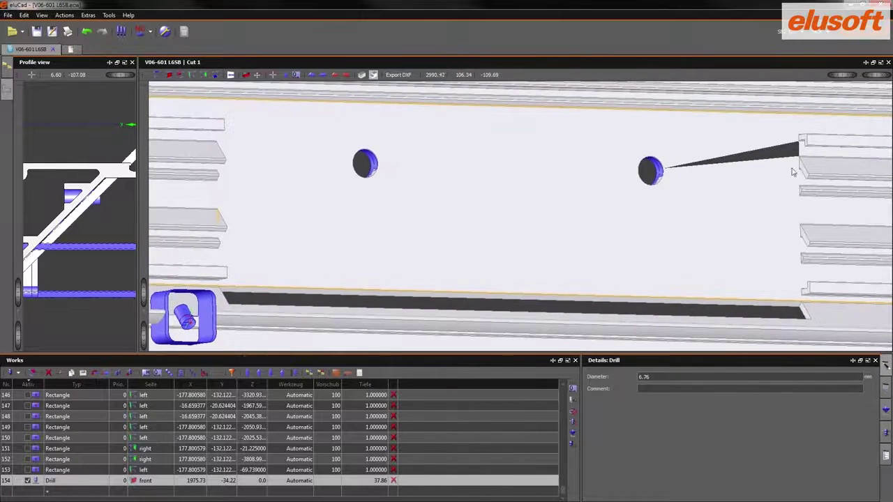
right_click(498, 160)
click(528, 215)
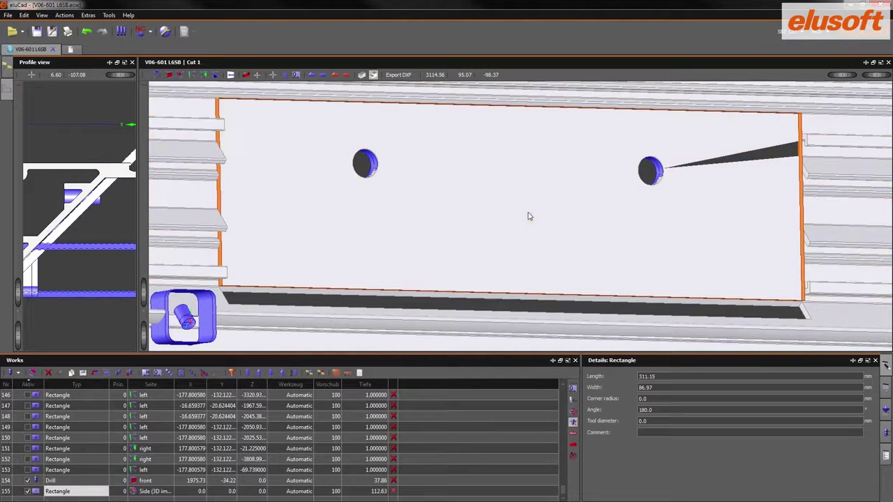
click(645, 399)
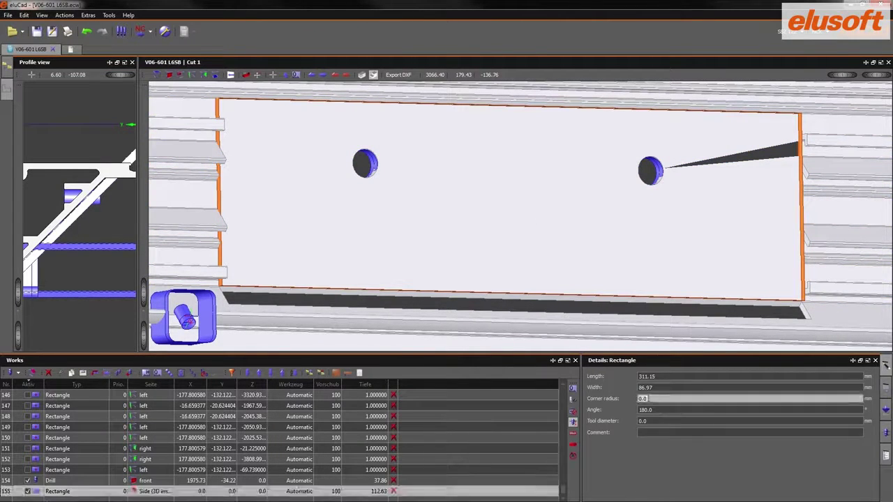
text(2)
key(Tab)
scroll(517, 225, down, 3)
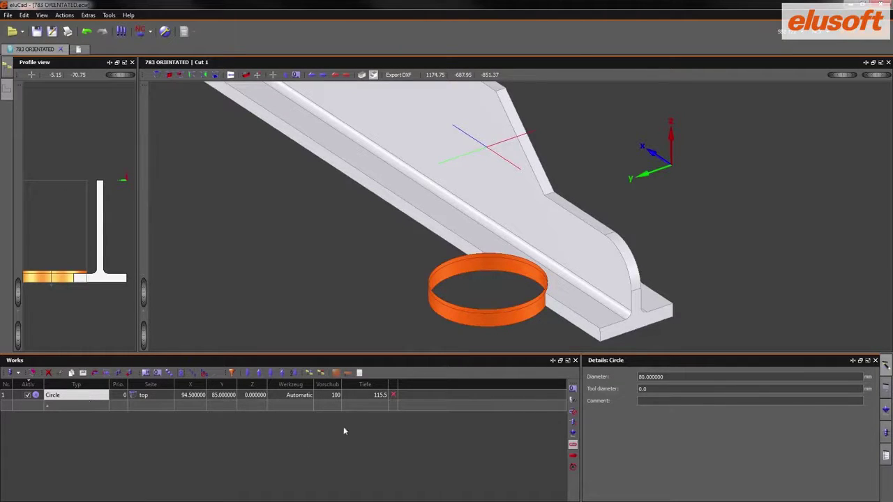
Replace the circle work with a free milling work along the curved flange cutout and extend its depth to 115.5 mm.
click(393, 396)
click(491, 265)
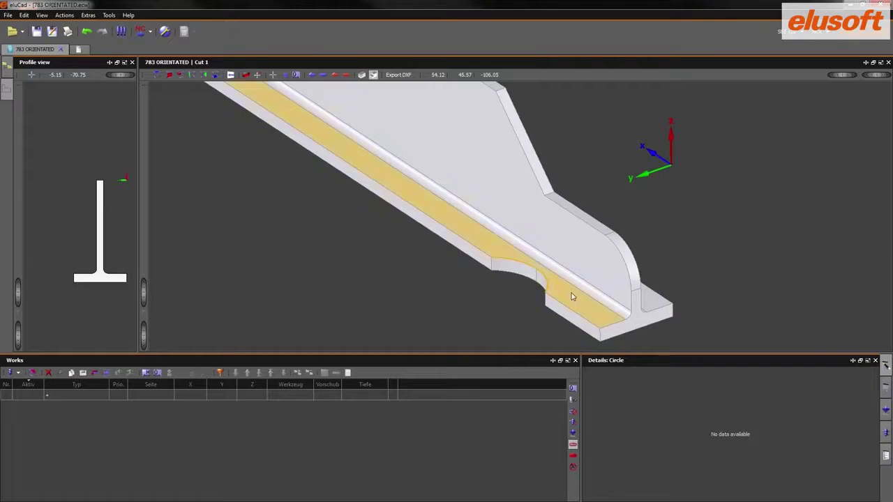
right_click(562, 288)
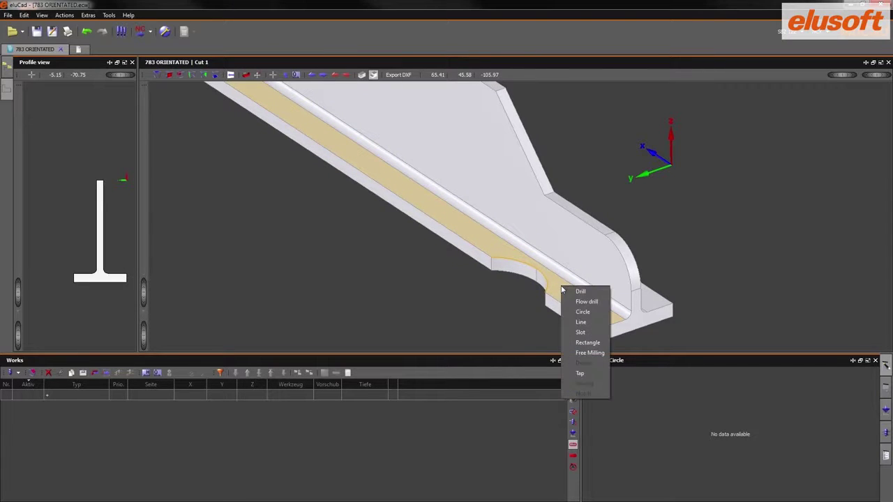
click(592, 353)
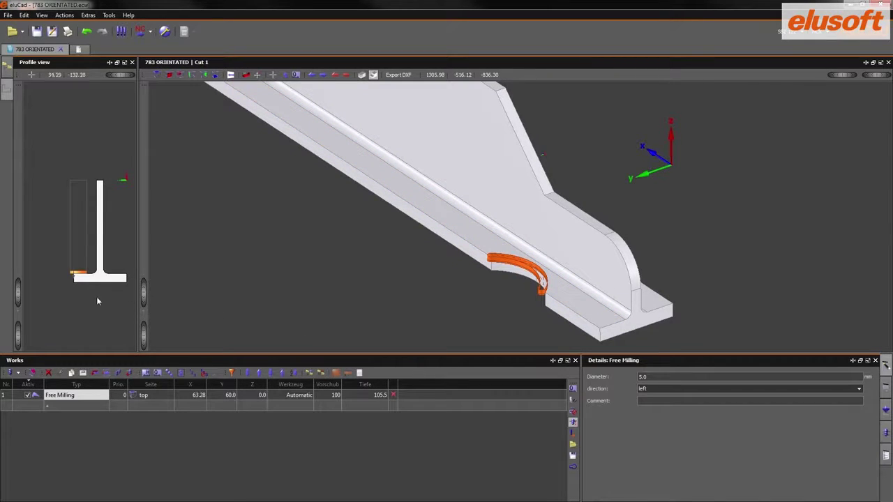
drag(74, 274, 74, 291)
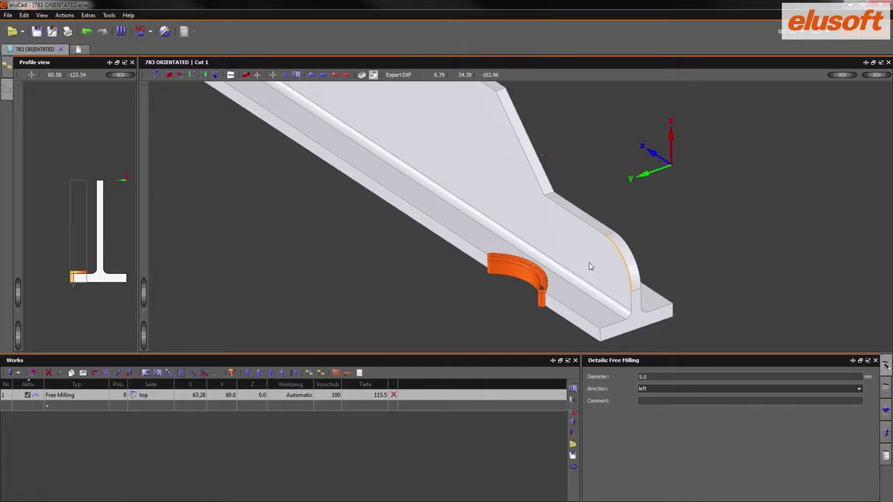
Create a free milling work along the rounded web corner and extend its depth through the web.
right_click(611, 252)
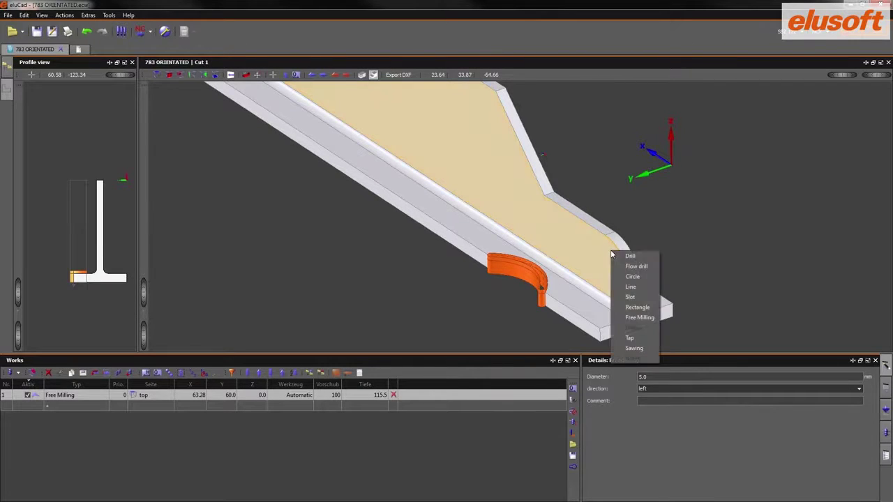
click(638, 318)
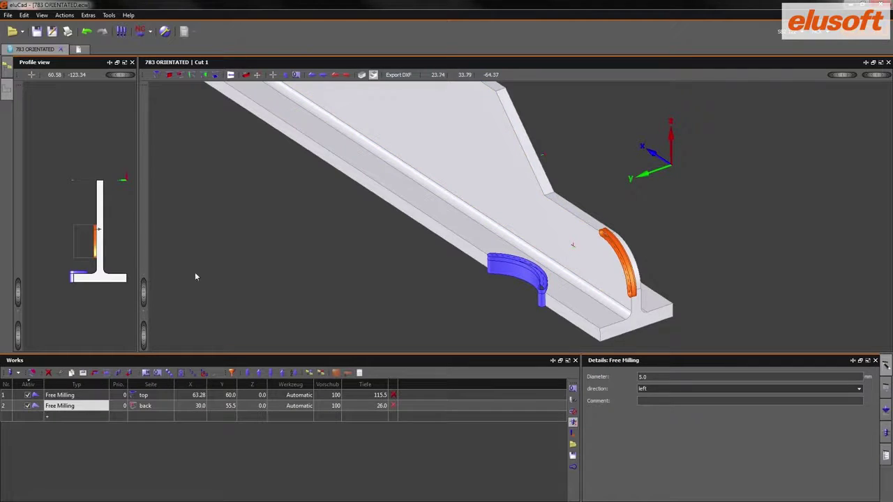
drag(106, 232, 111, 233)
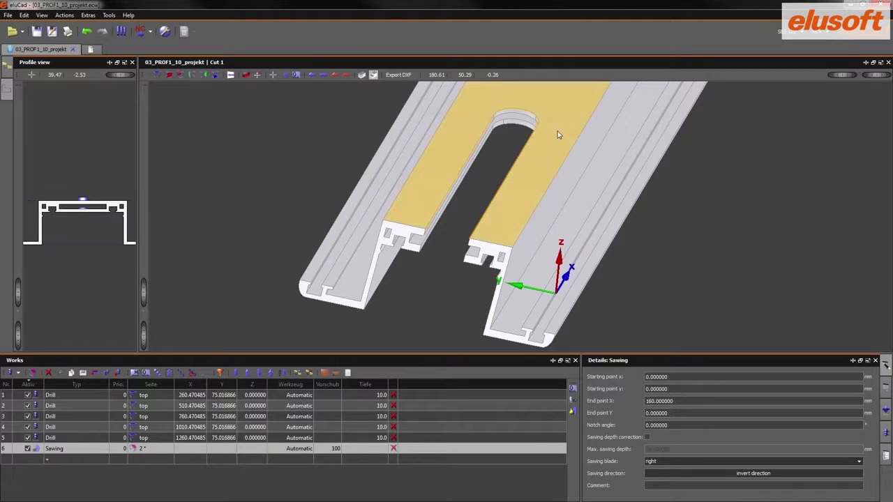
Create a free milling work along the open-ended slot cutout on the top face and extend its depth below the top wall.
right_click(542, 151)
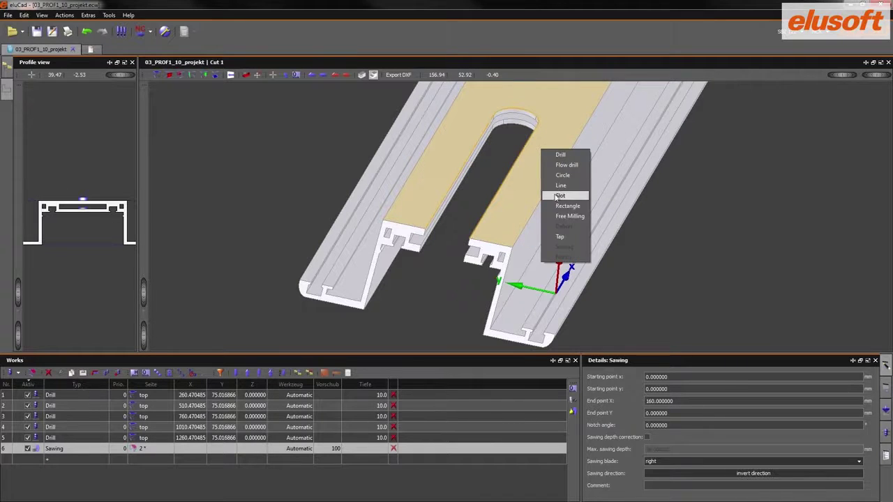
click(562, 217)
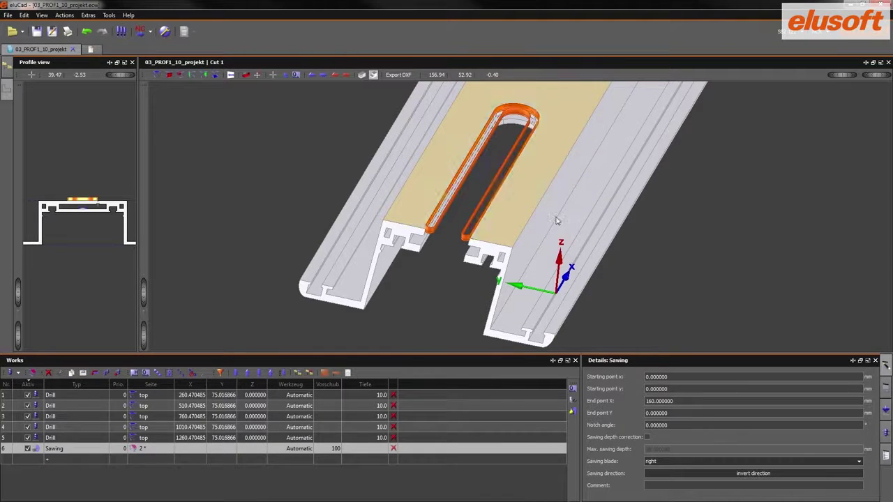
click(101, 217)
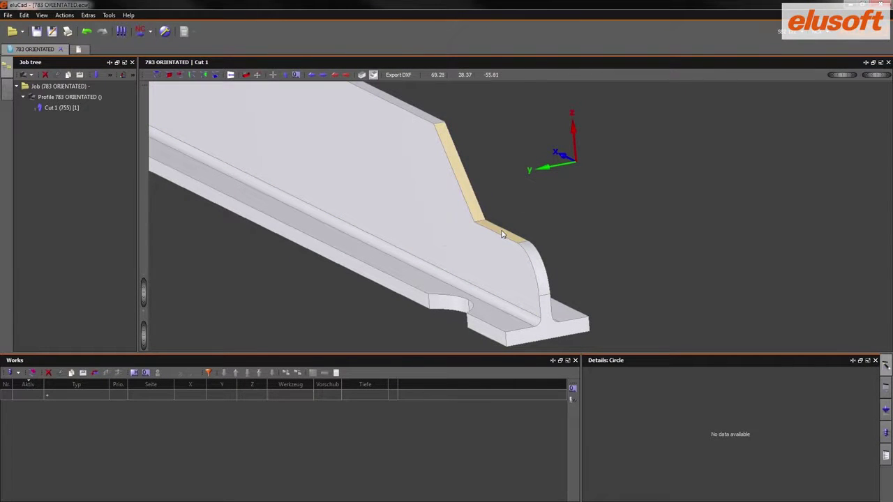
Create notch works from the sloped and stepped web faces at both ends of the 783 ORIENTATED profile.
right_click(469, 195)
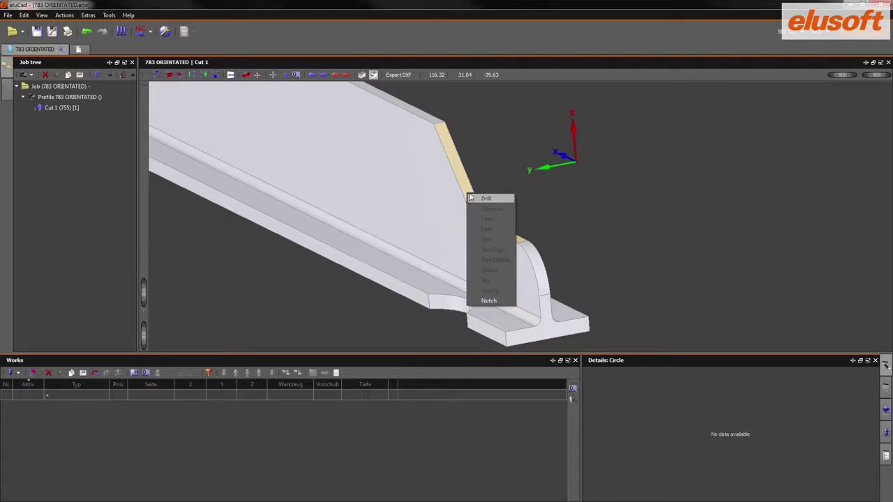
click(490, 301)
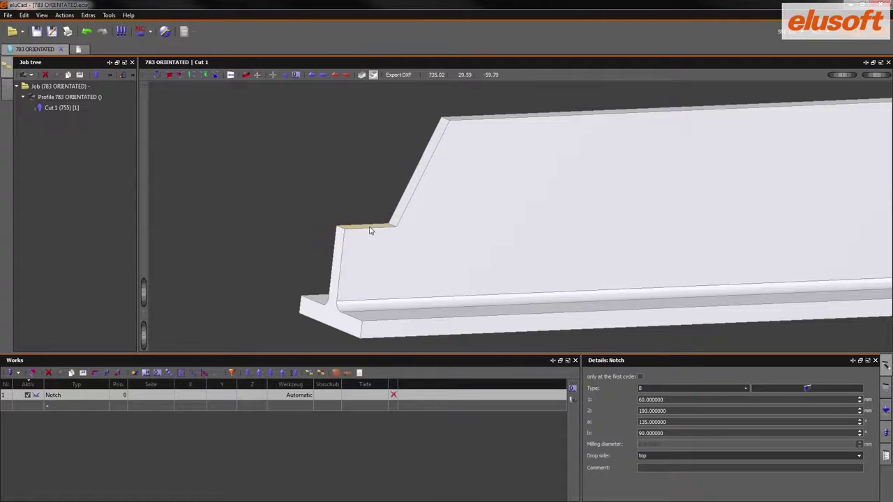
right_click(428, 167)
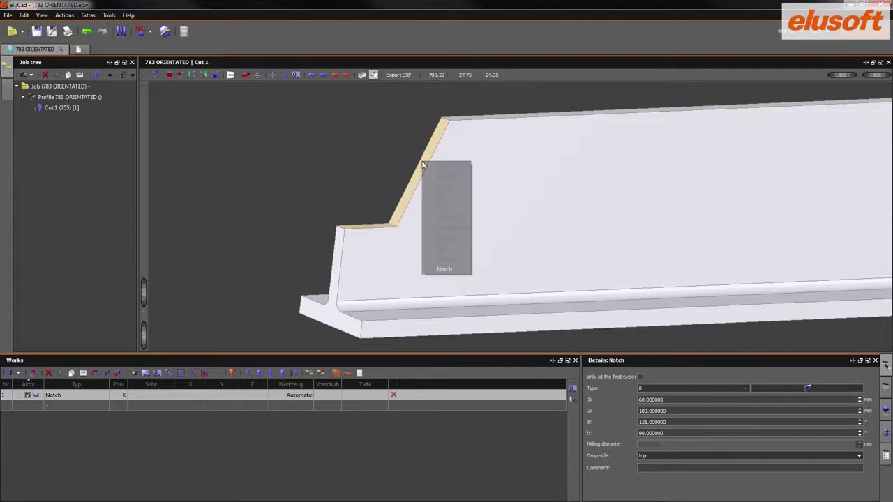
click(444, 270)
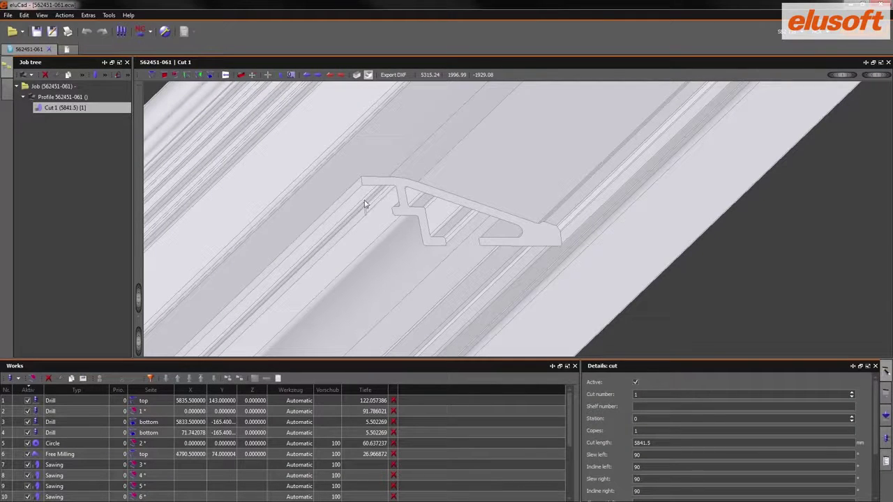
Create a sawing work from the starting and end points beside the cut cross-section face and accept it in the saw cut assistant.
click(363, 181)
click(433, 248)
click(362, 178)
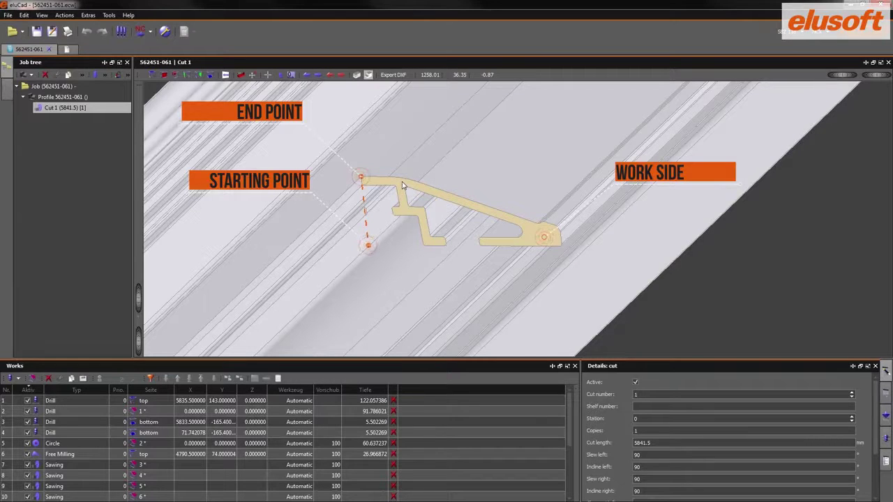
right_click(403, 184)
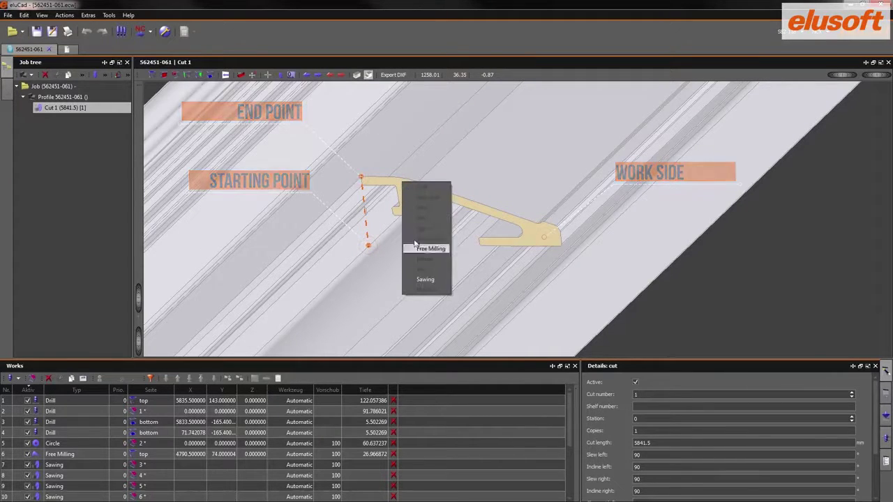
click(425, 279)
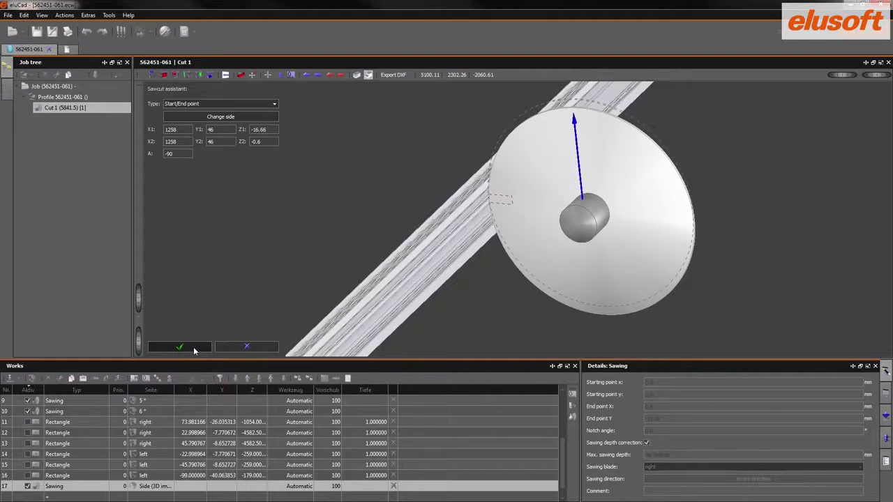
click(193, 346)
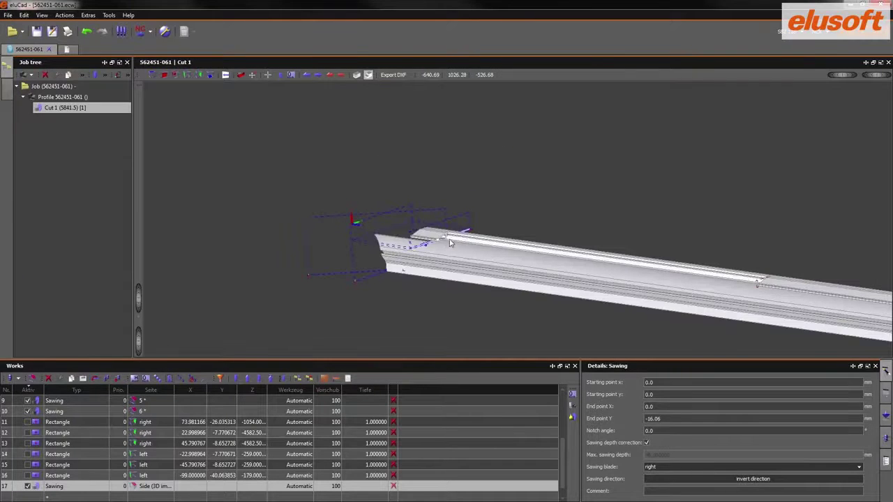
Create a second sawing work from the points at the cutout's opposite end face and open it in the saw cut assistant.
scroll(450, 243, up, 5)
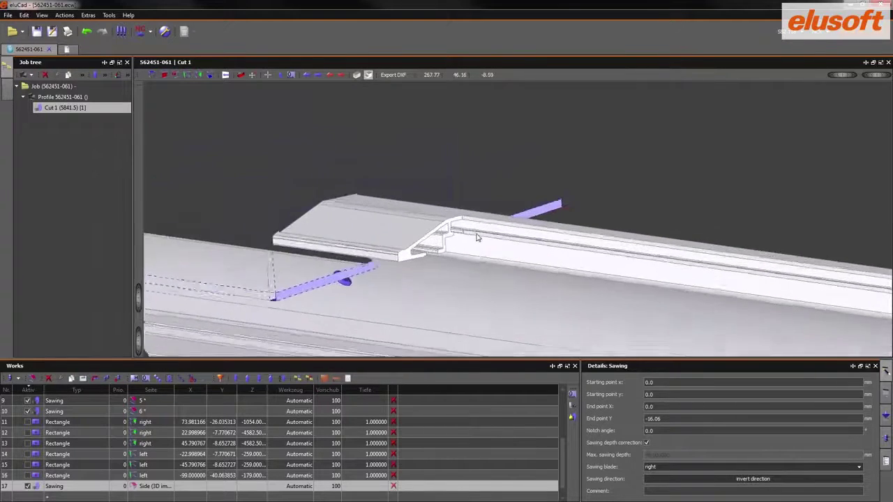
scroll(477, 238, up, 5)
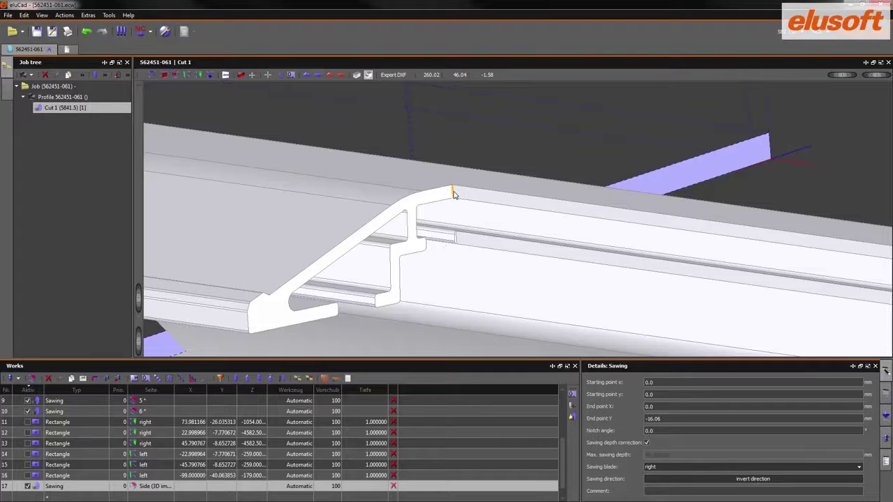
click(454, 192)
click(387, 308)
click(454, 189)
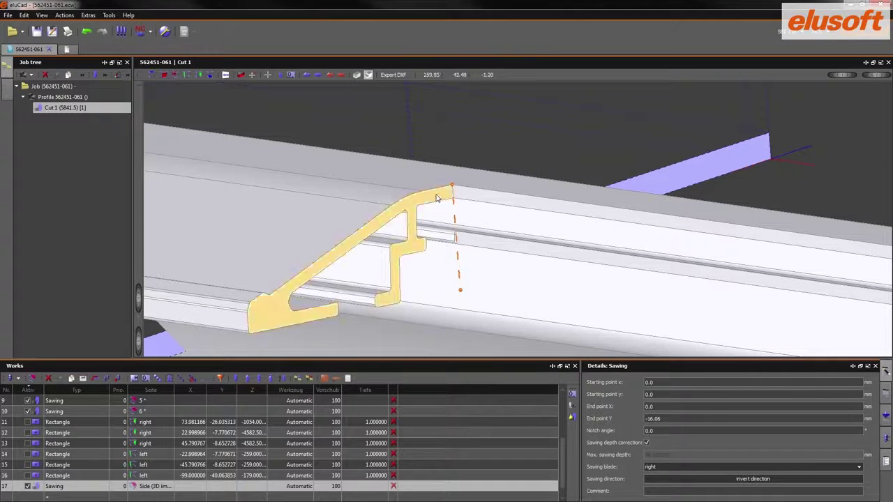
right_click(445, 197)
click(474, 291)
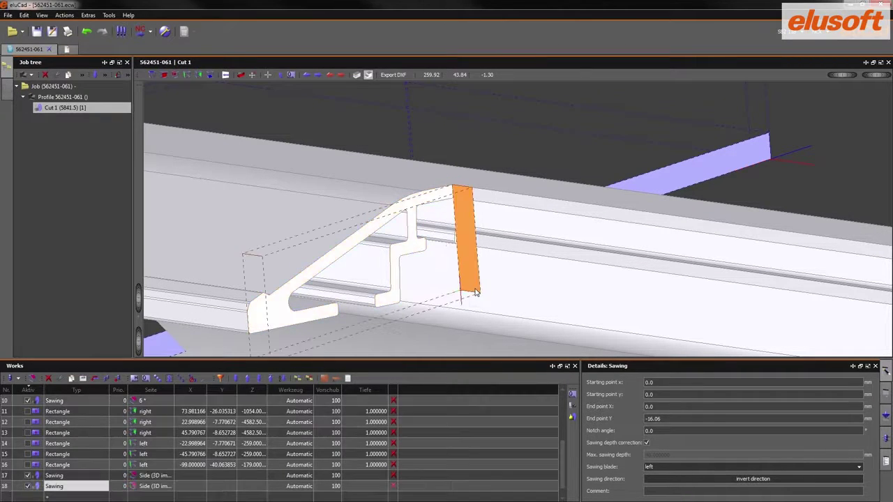
click(572, 418)
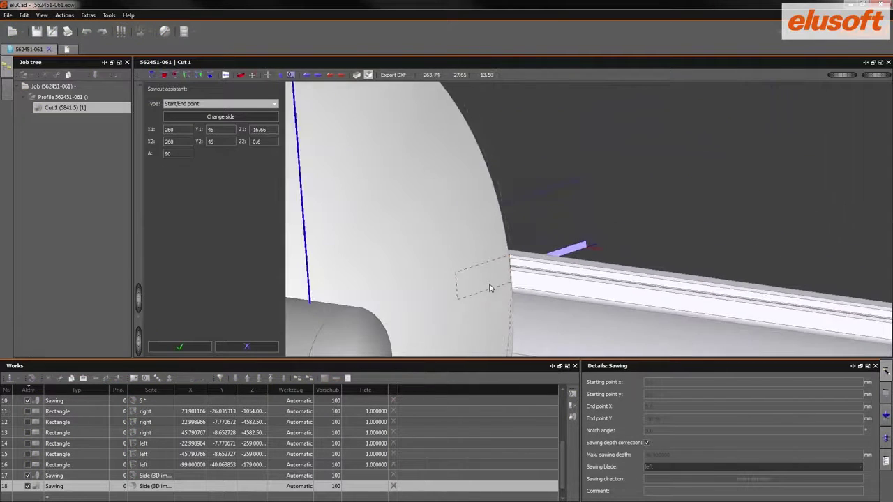